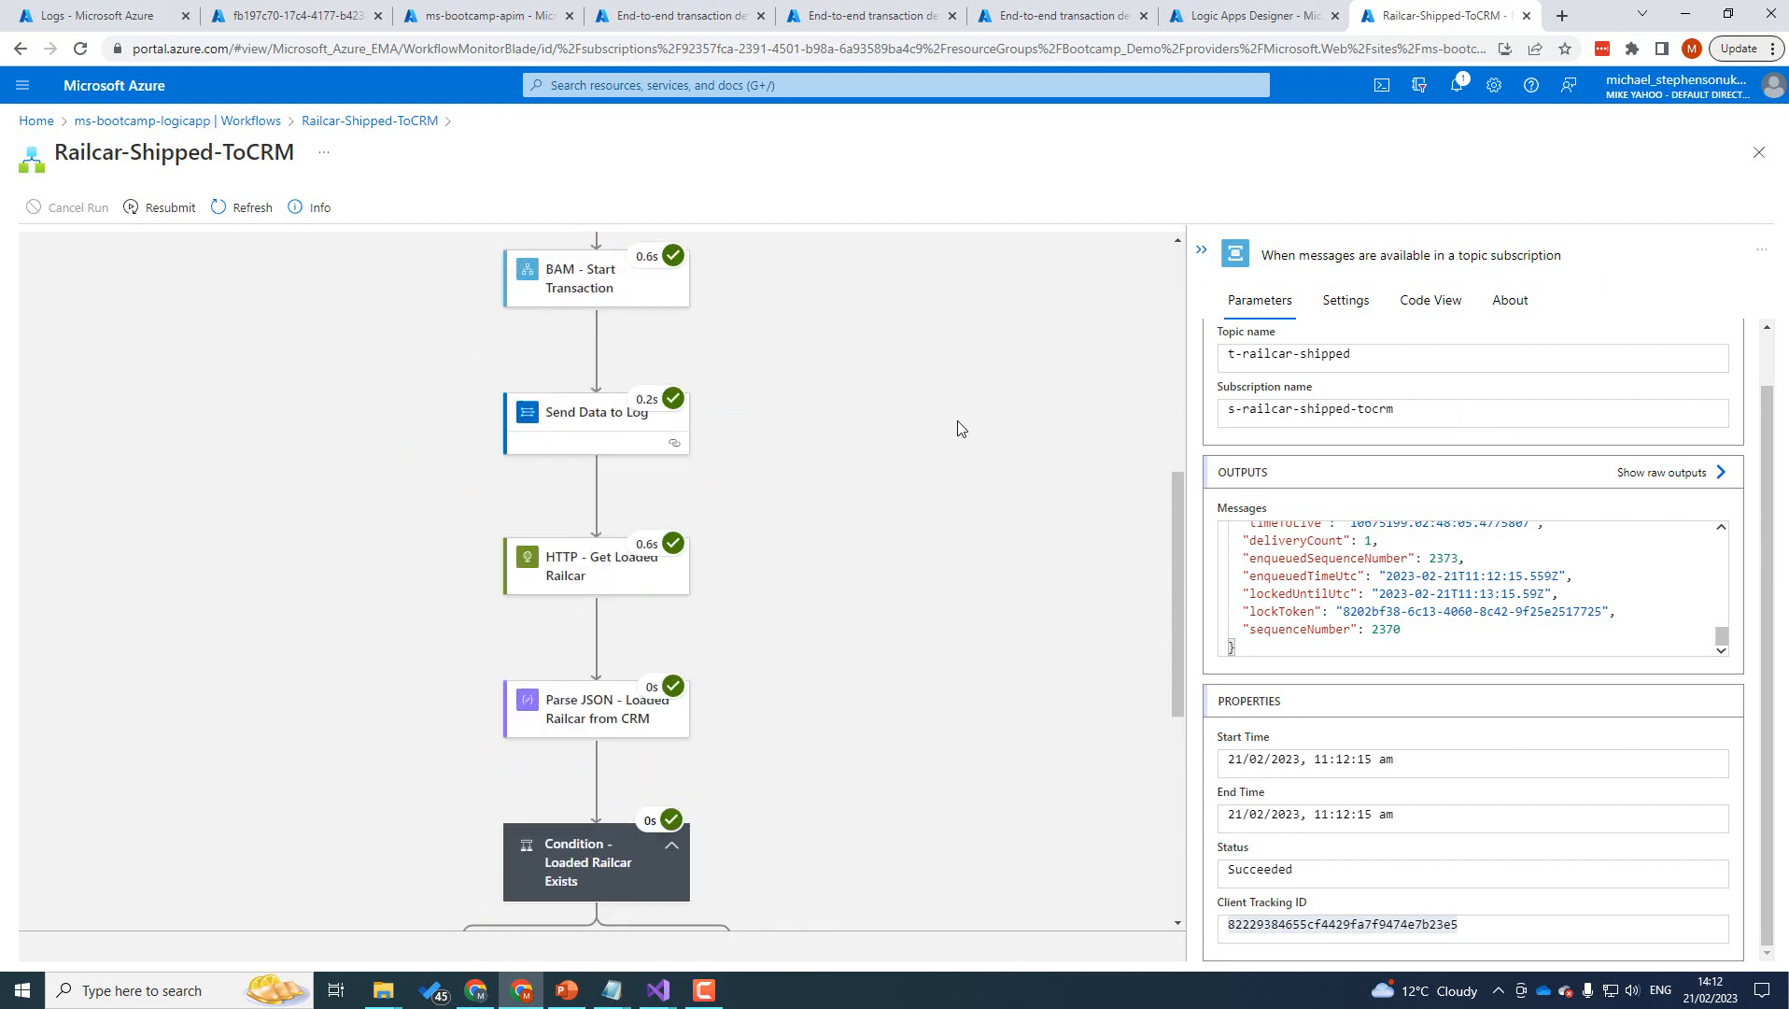
Inspect the JSON request body and custom log name of the Send Data to Log action in the Railcar-Shipped-ToCRM run.
click(597, 605)
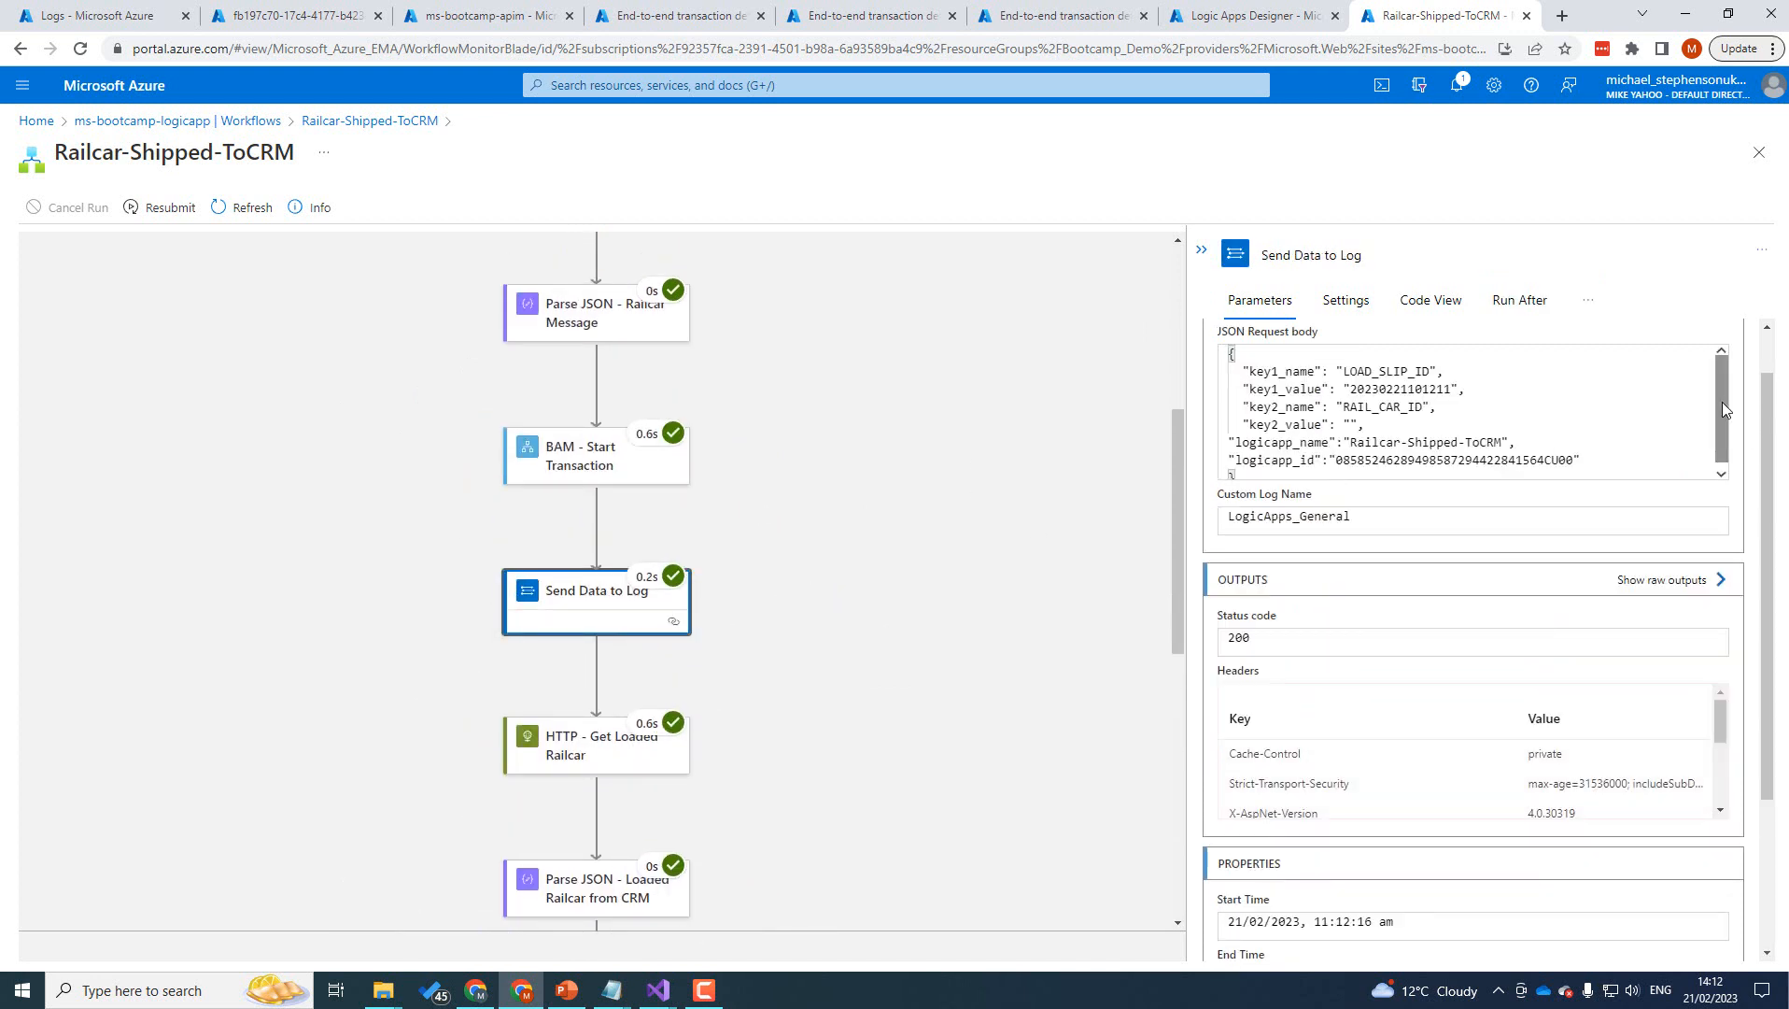
drag(1373, 518, 1179, 520)
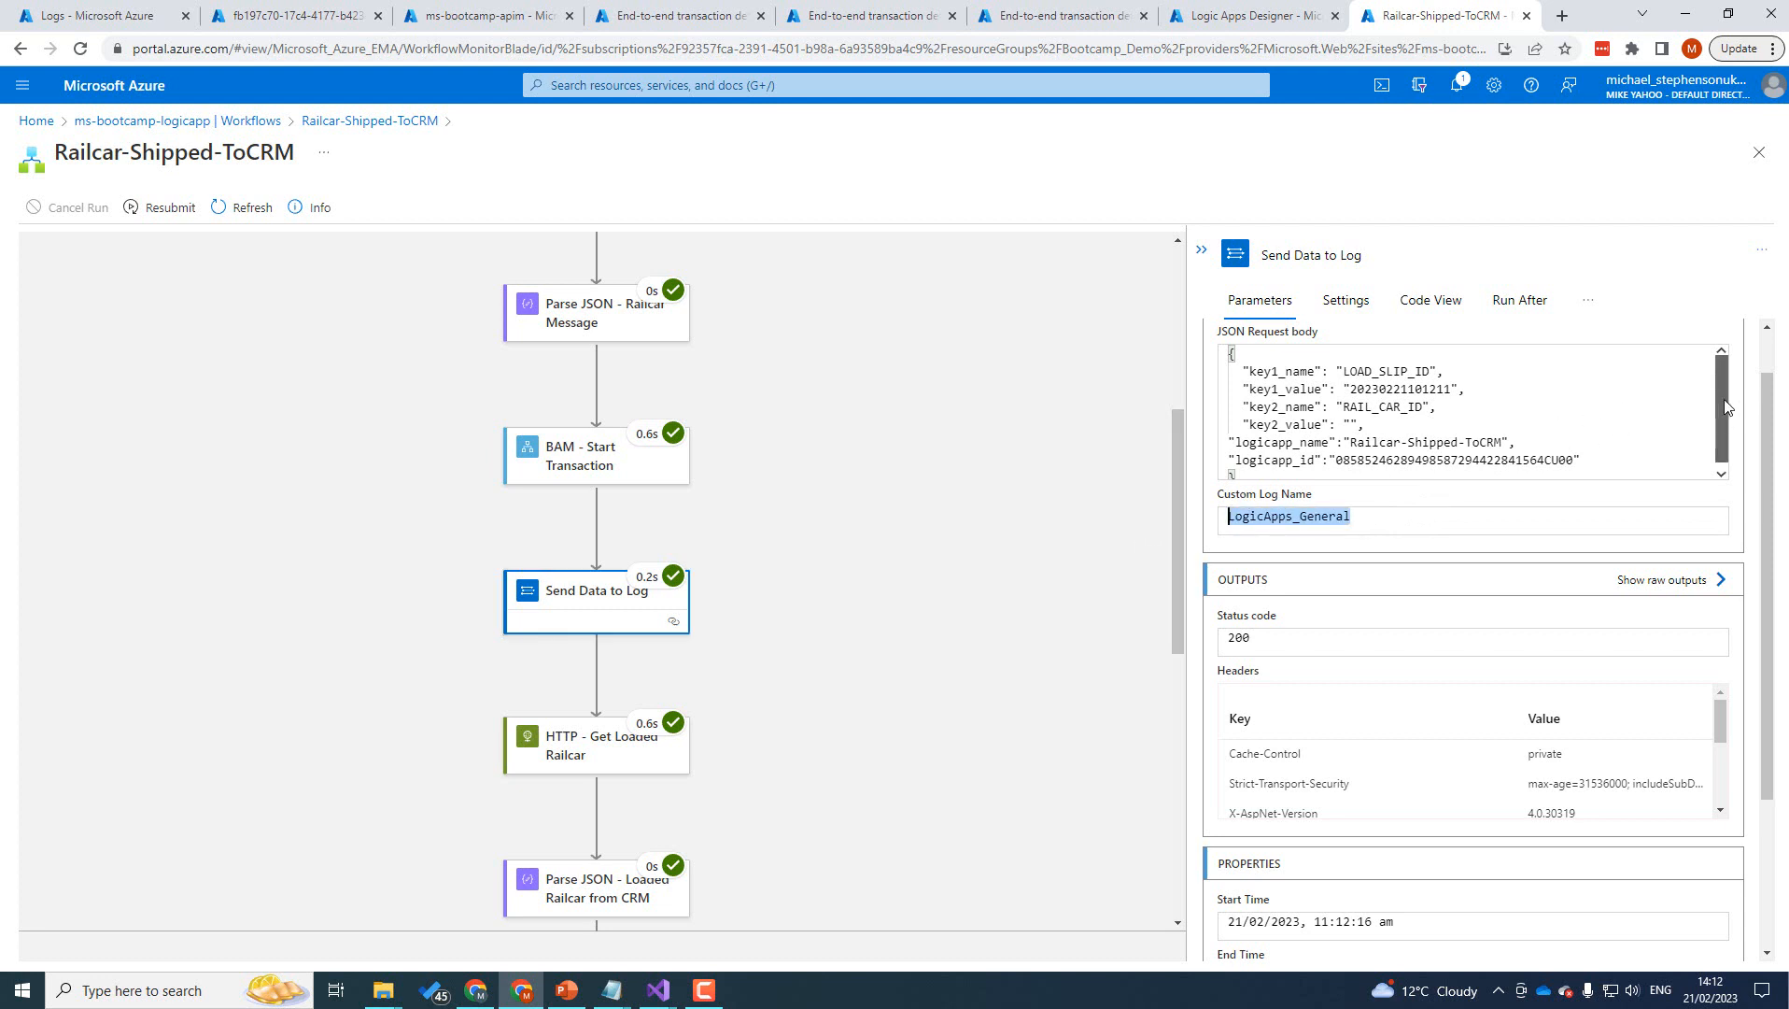
drag(1232, 355, 1242, 476)
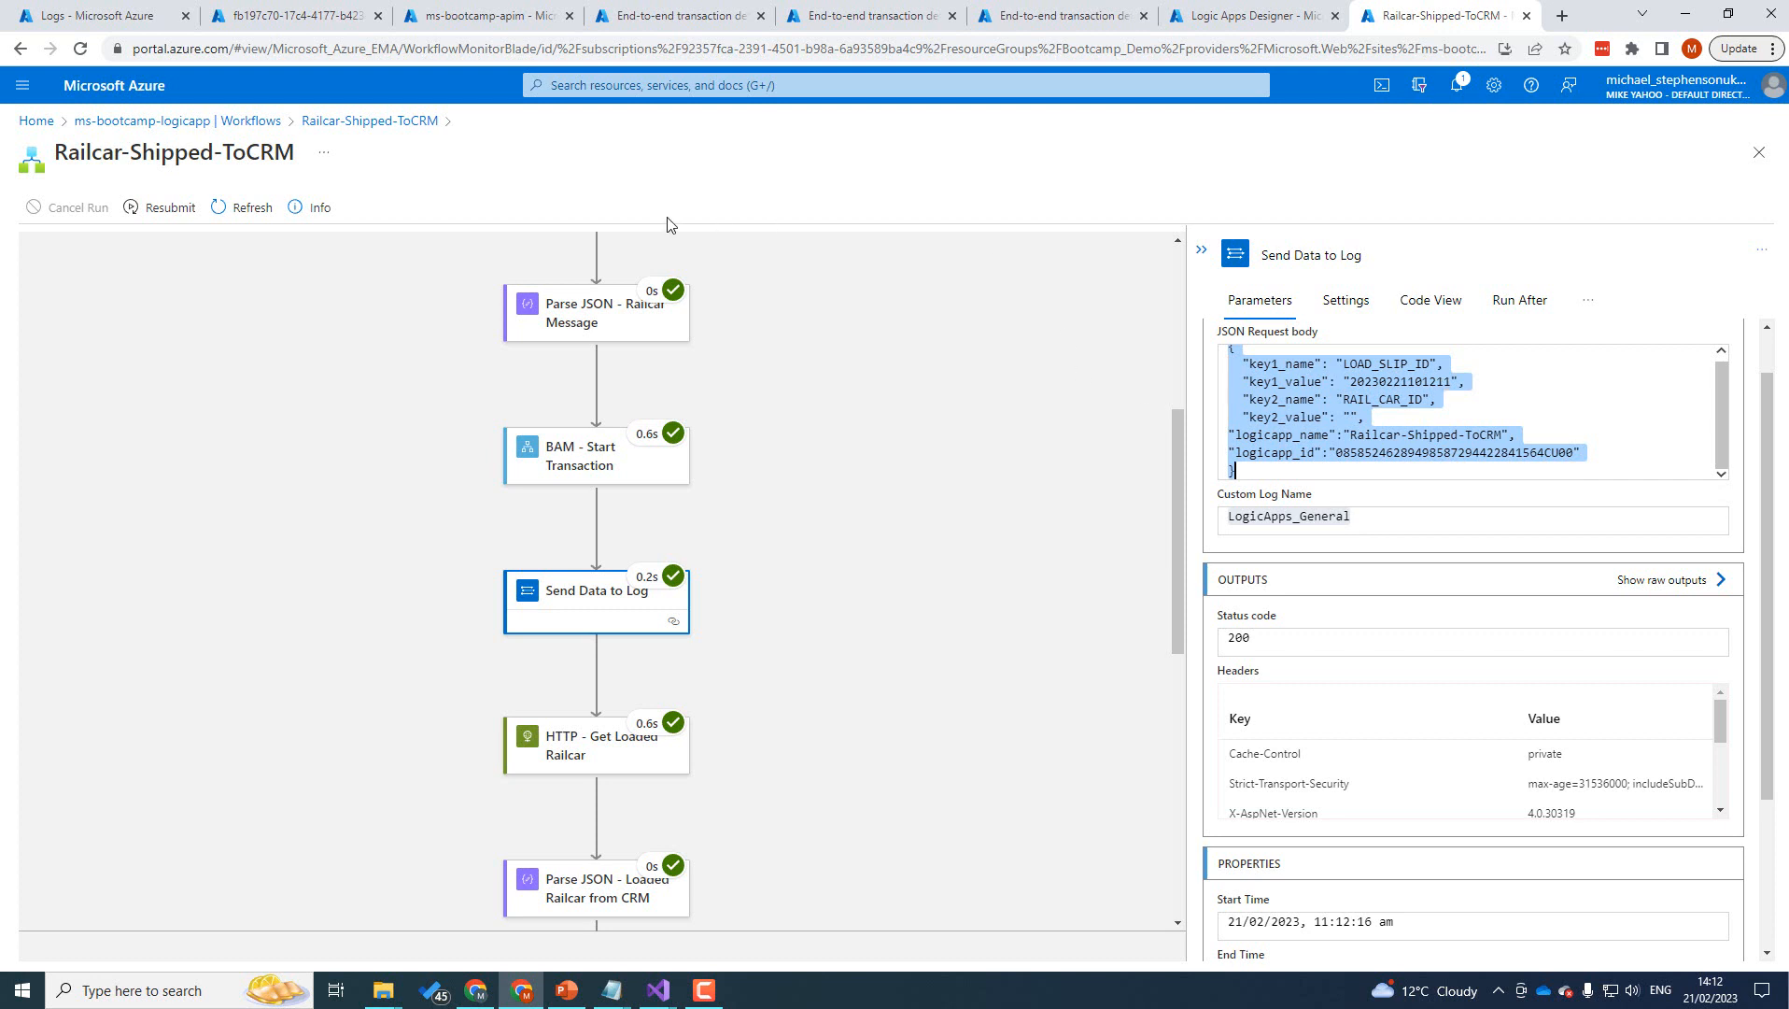
Review the details of the Parse JSON - Railcar Message and Initialize variable - CRM Loaded Railcar Id actions in the workflow run.
click(598, 314)
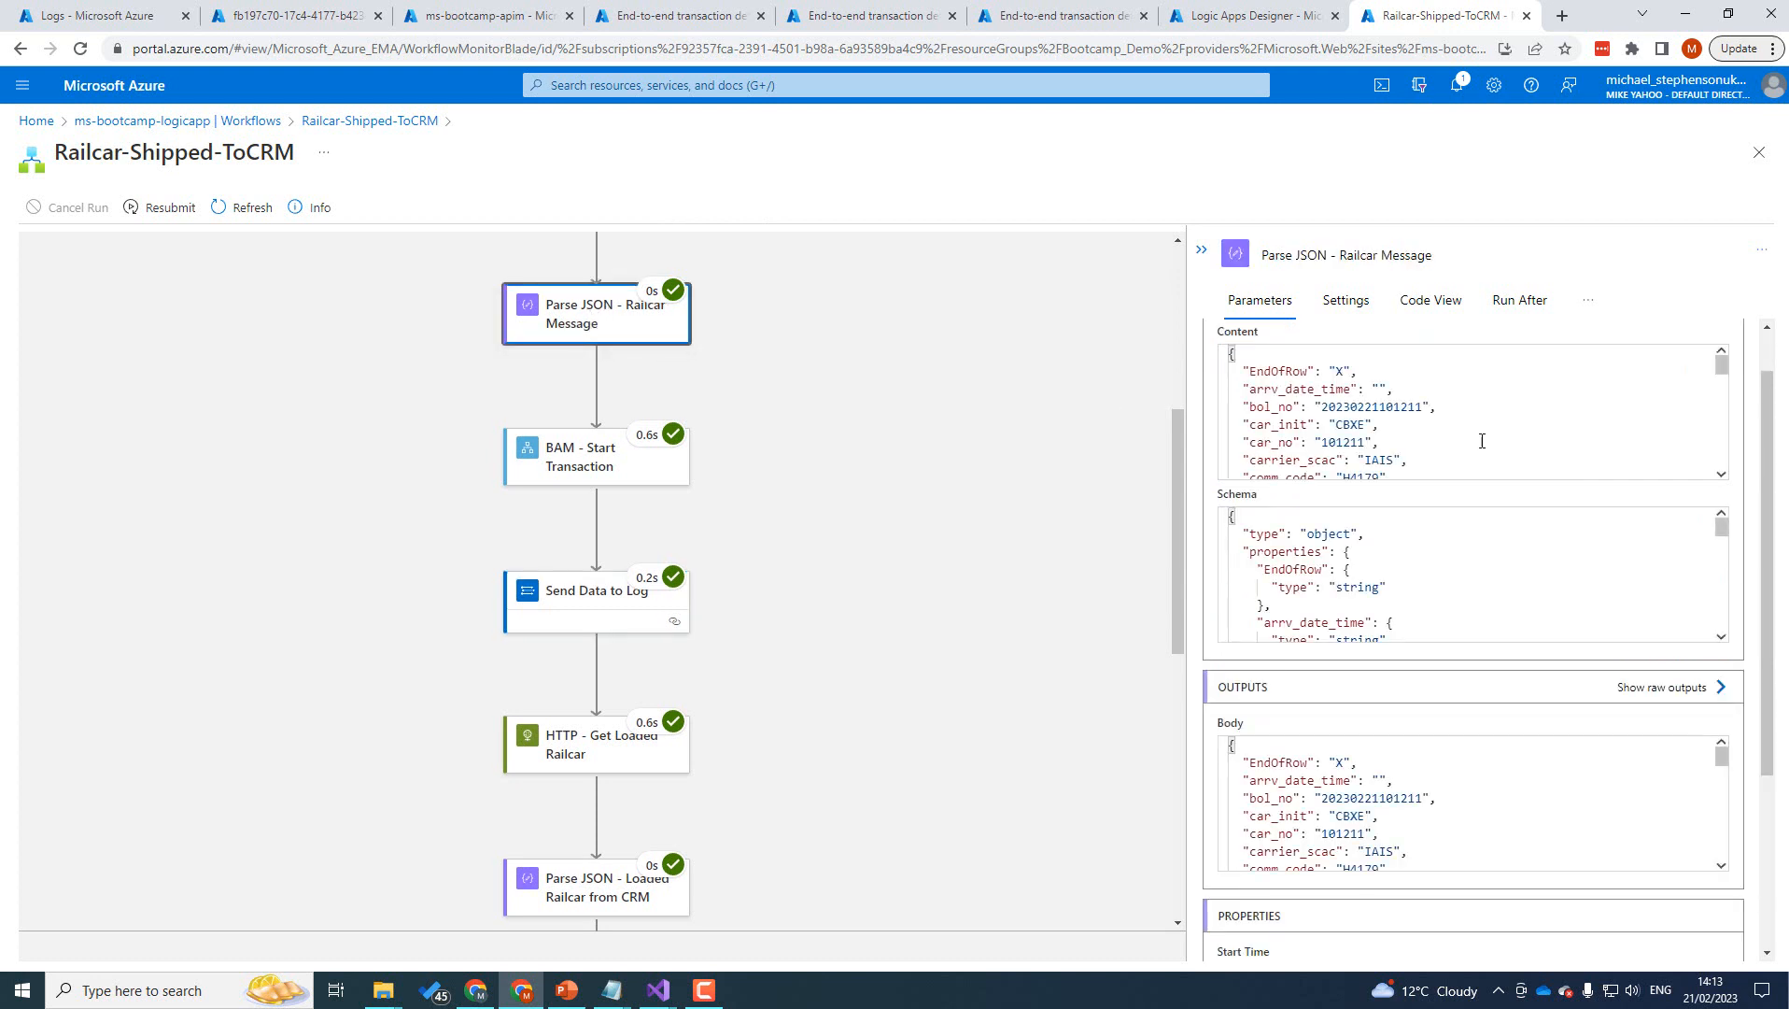
scroll(1084, 480, up, 5)
click(598, 493)
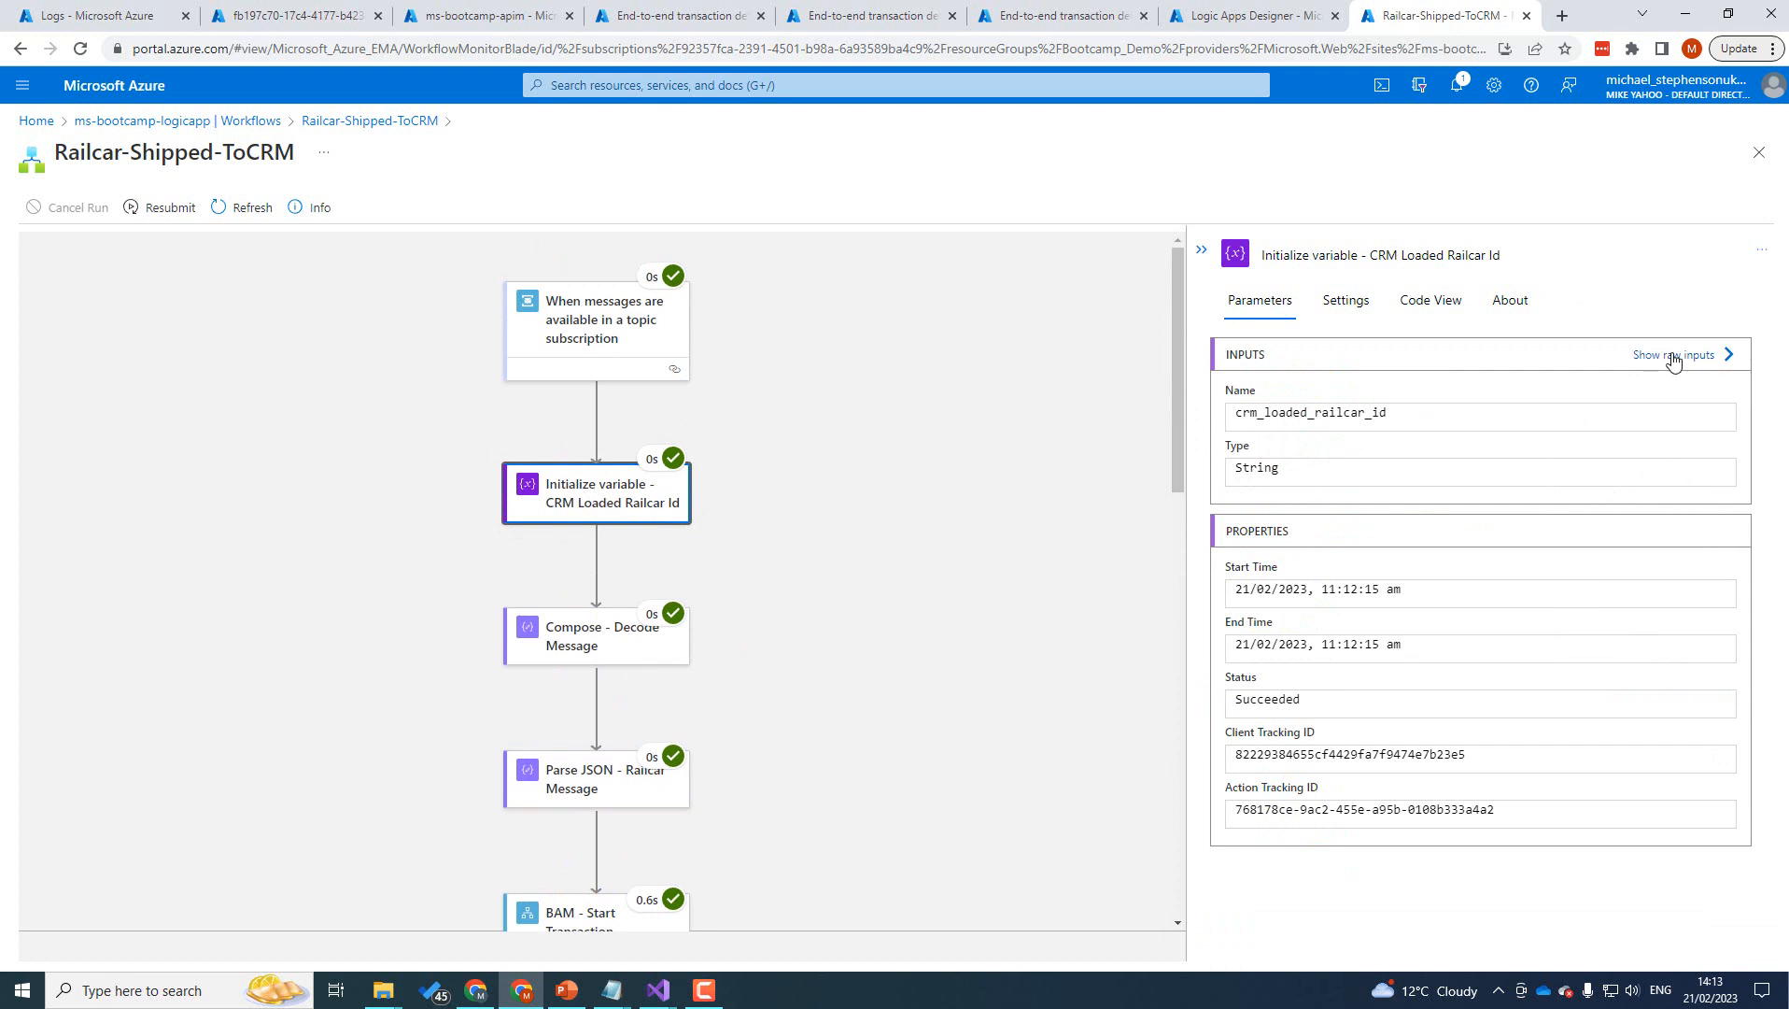
scroll(866, 555, down, 5)
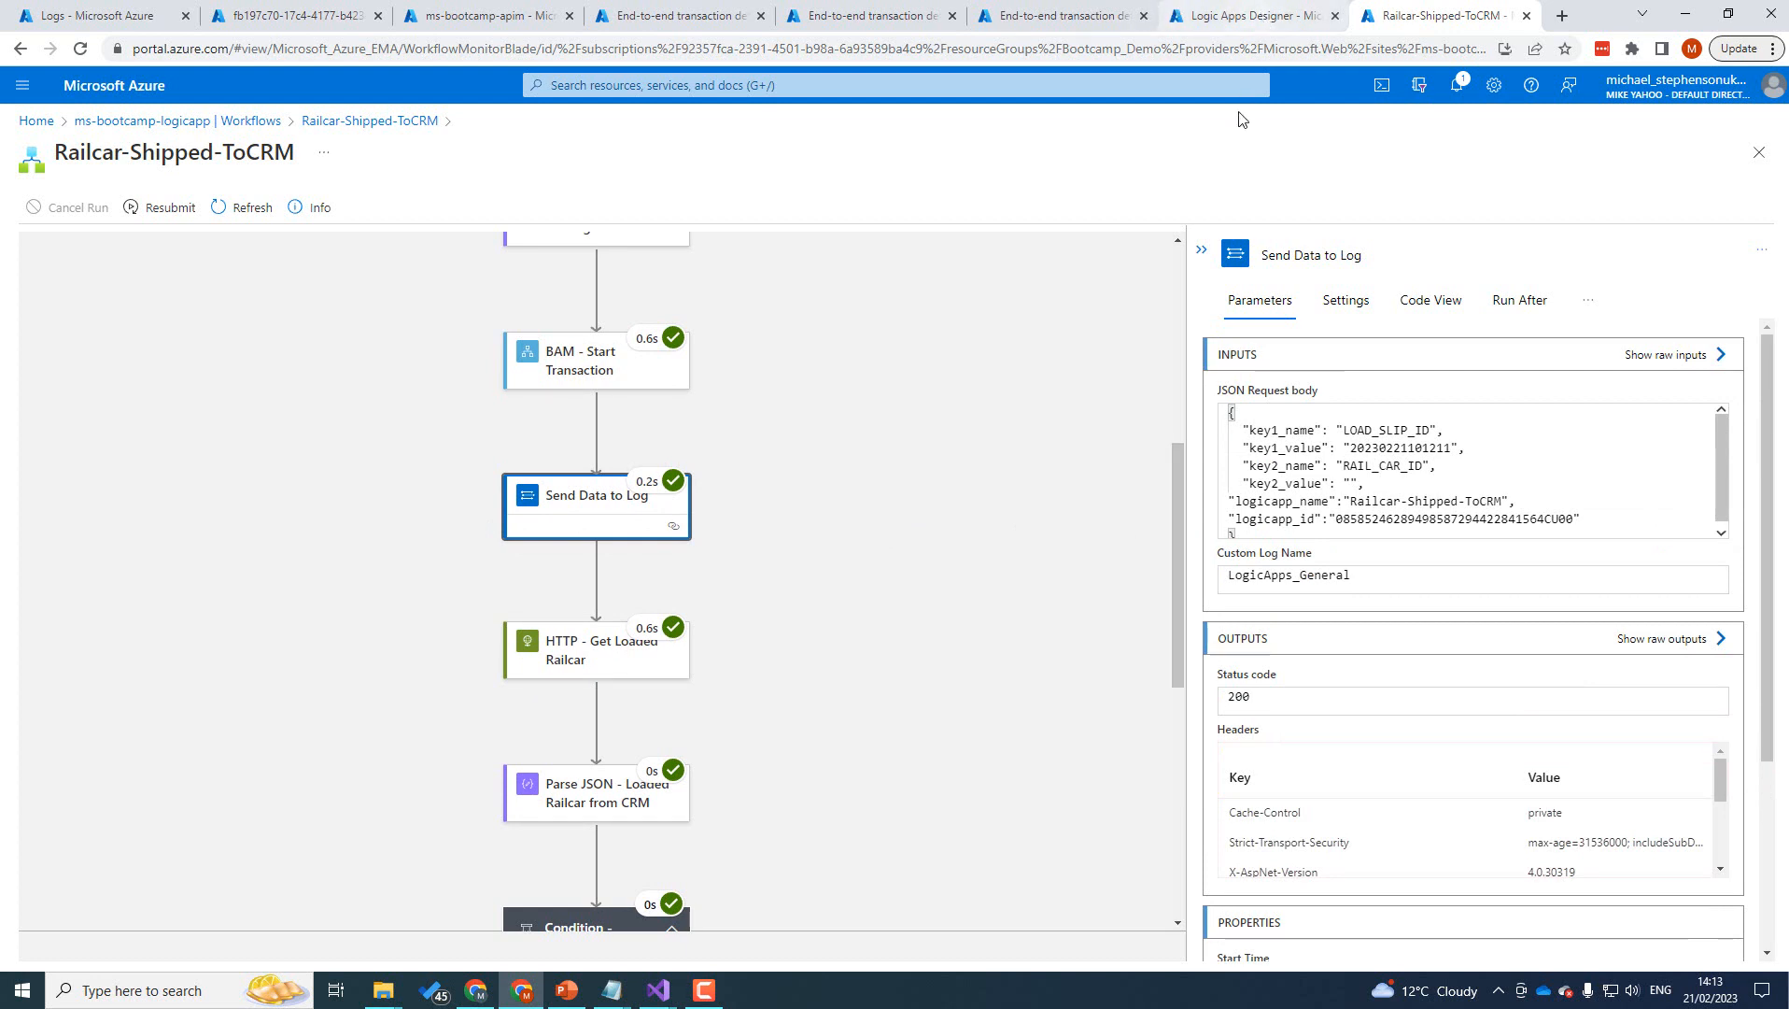
Go to the ms-bootcamp-logs Log Analytics workspace overview and open its log query editor from there.
click(1248, 16)
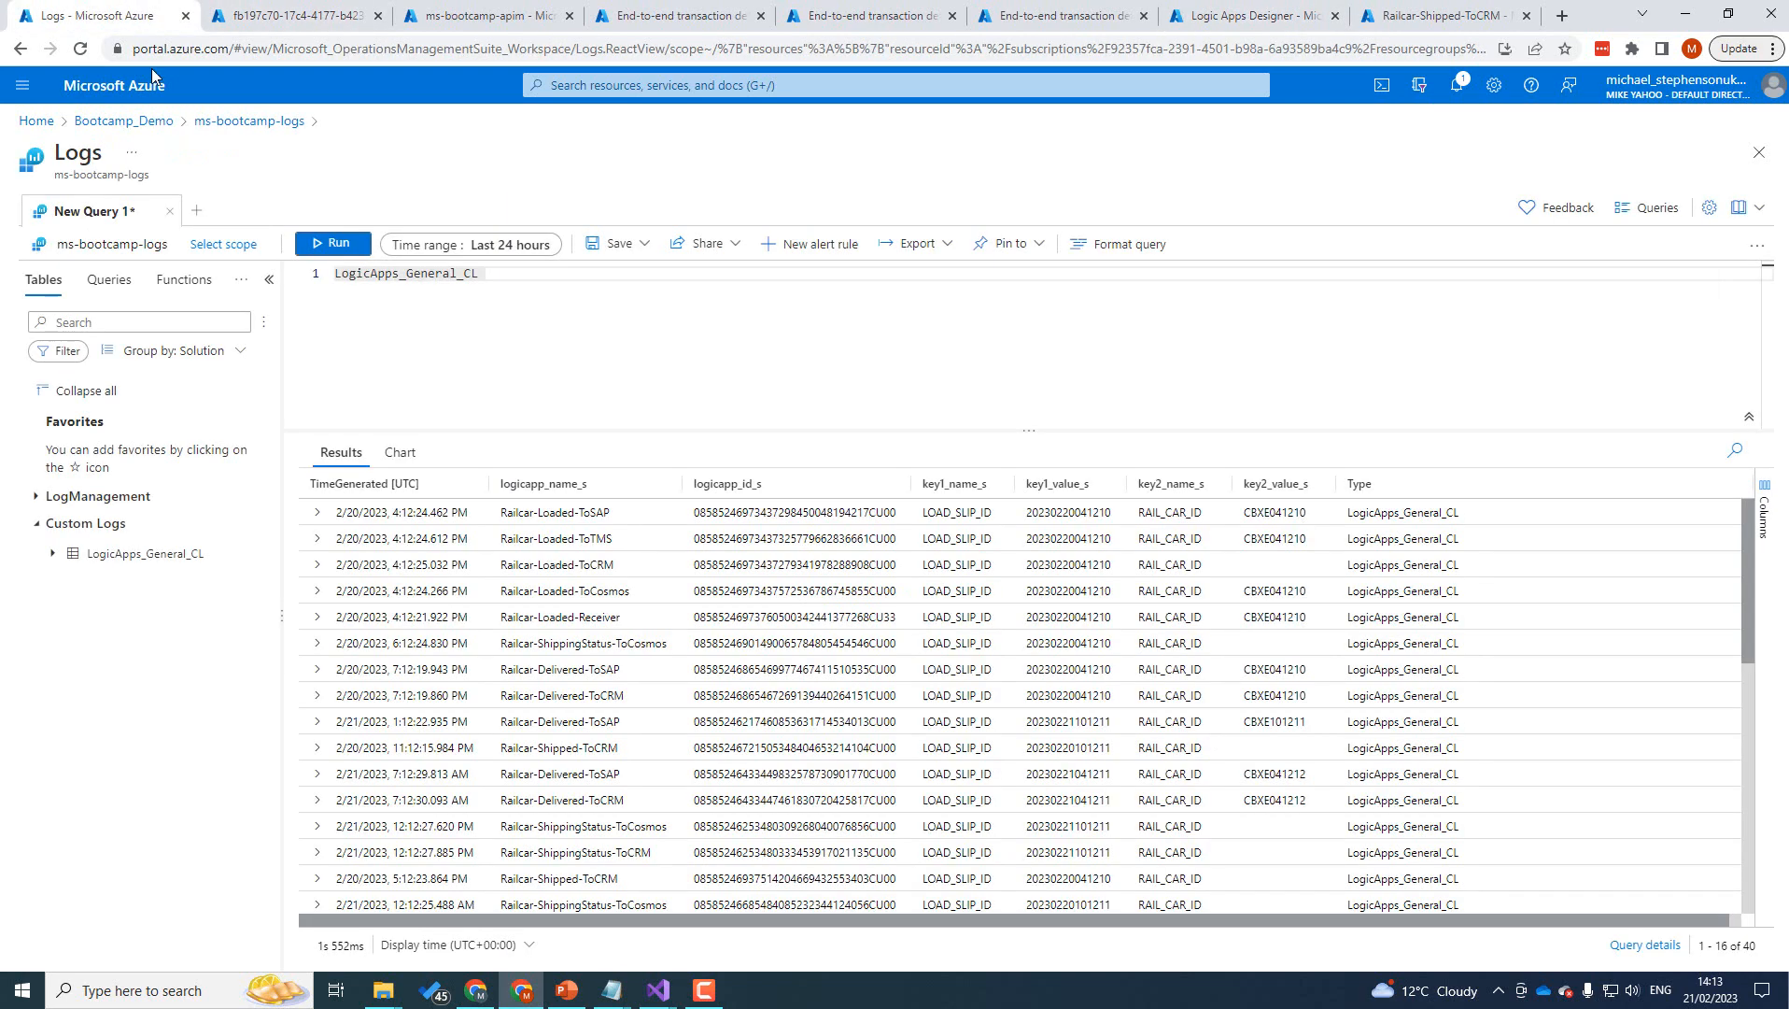
click(135, 16)
click(250, 120)
click(990, 155)
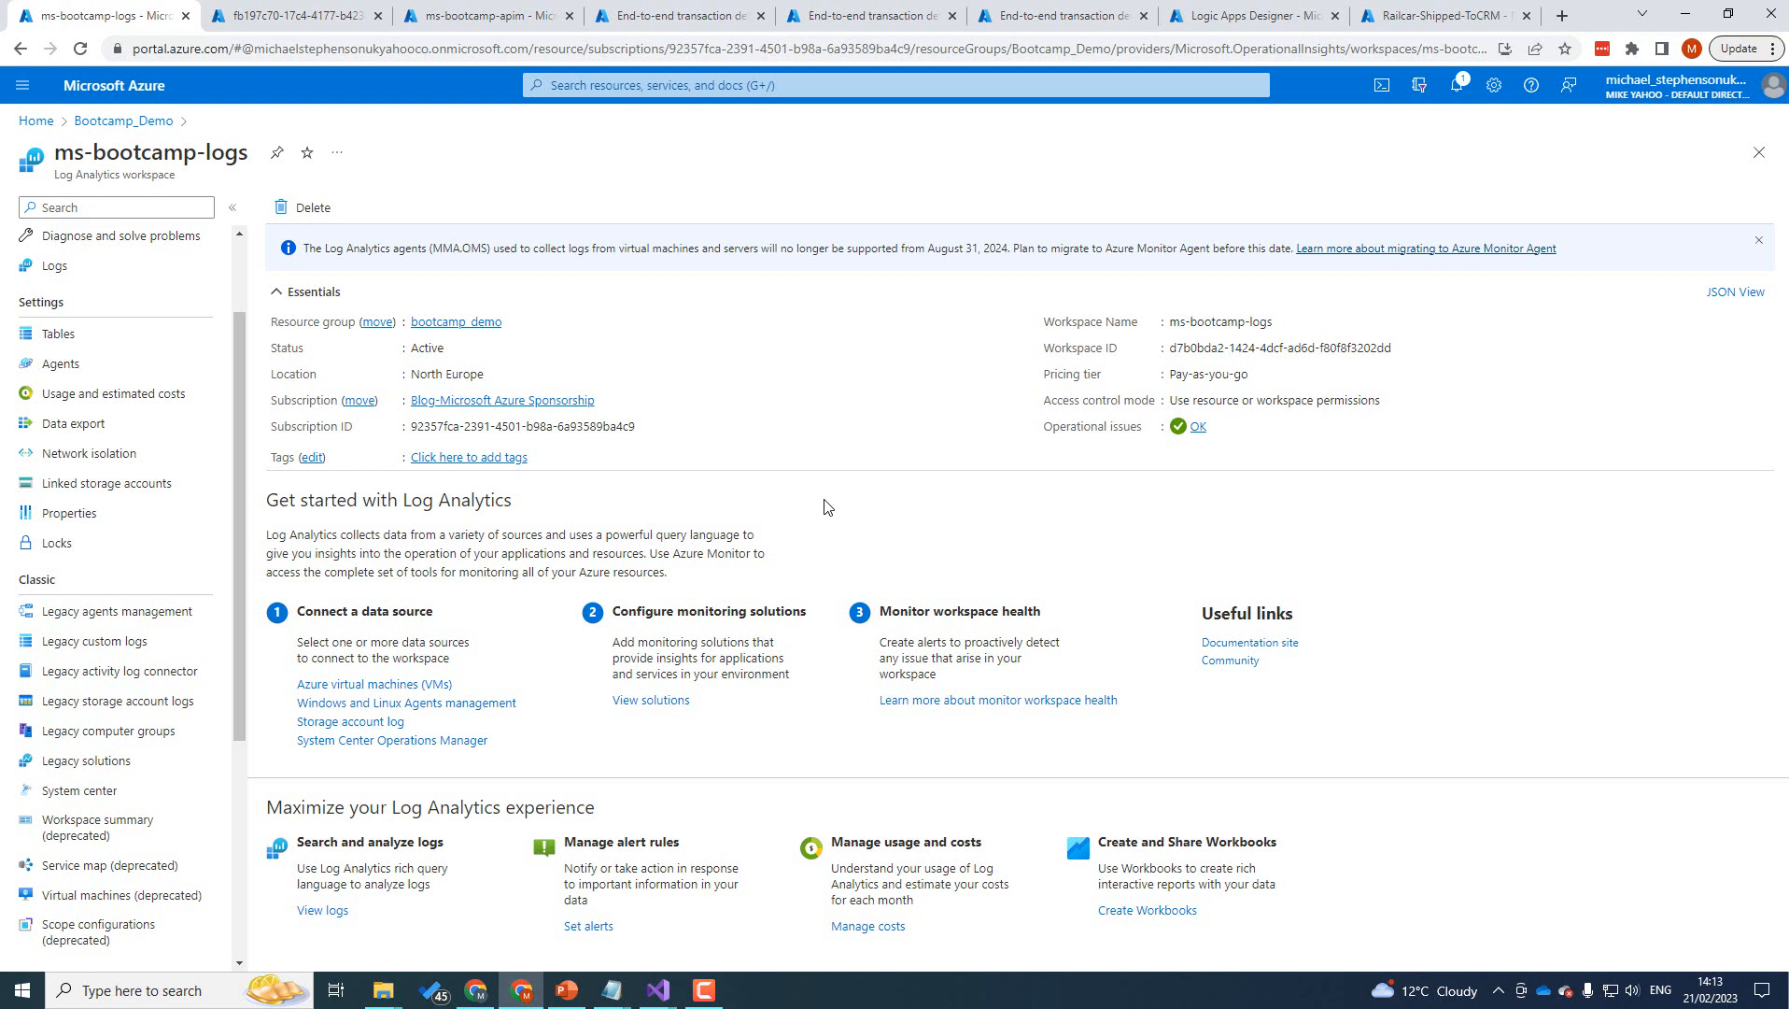
click(323, 910)
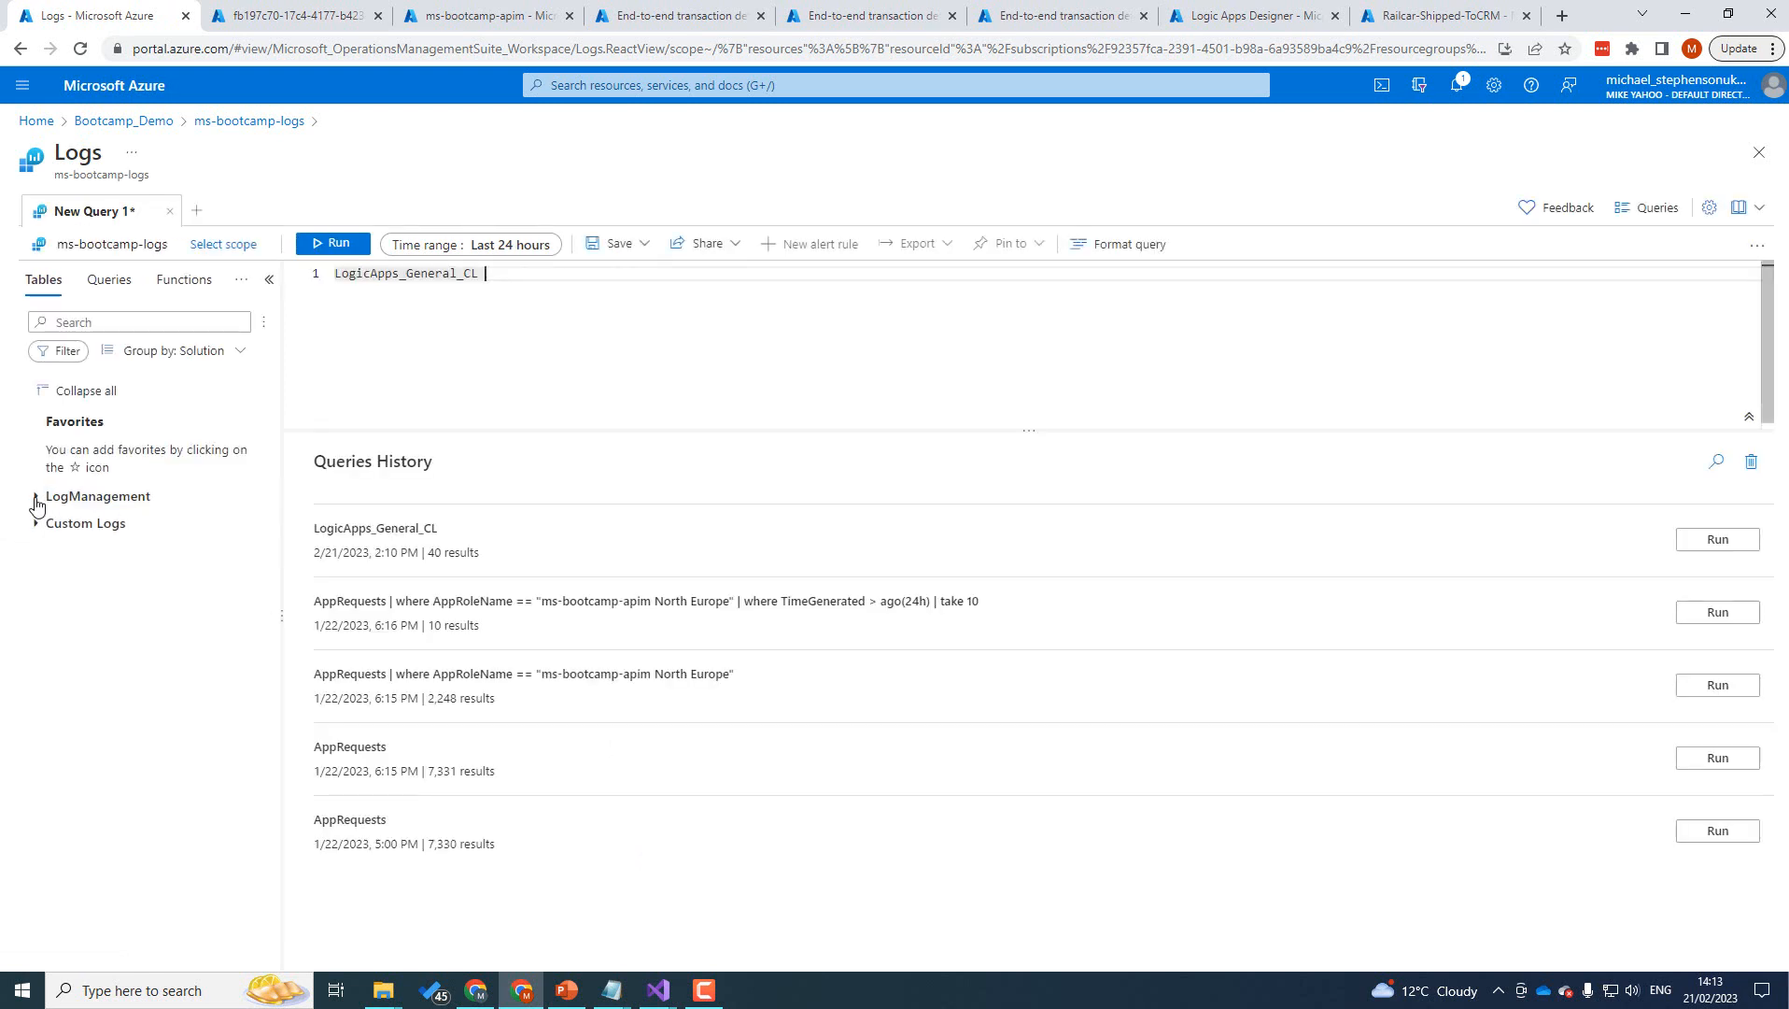
Replace the workspace query with the AppRequests table from LogManagement and run it.
click(35, 499)
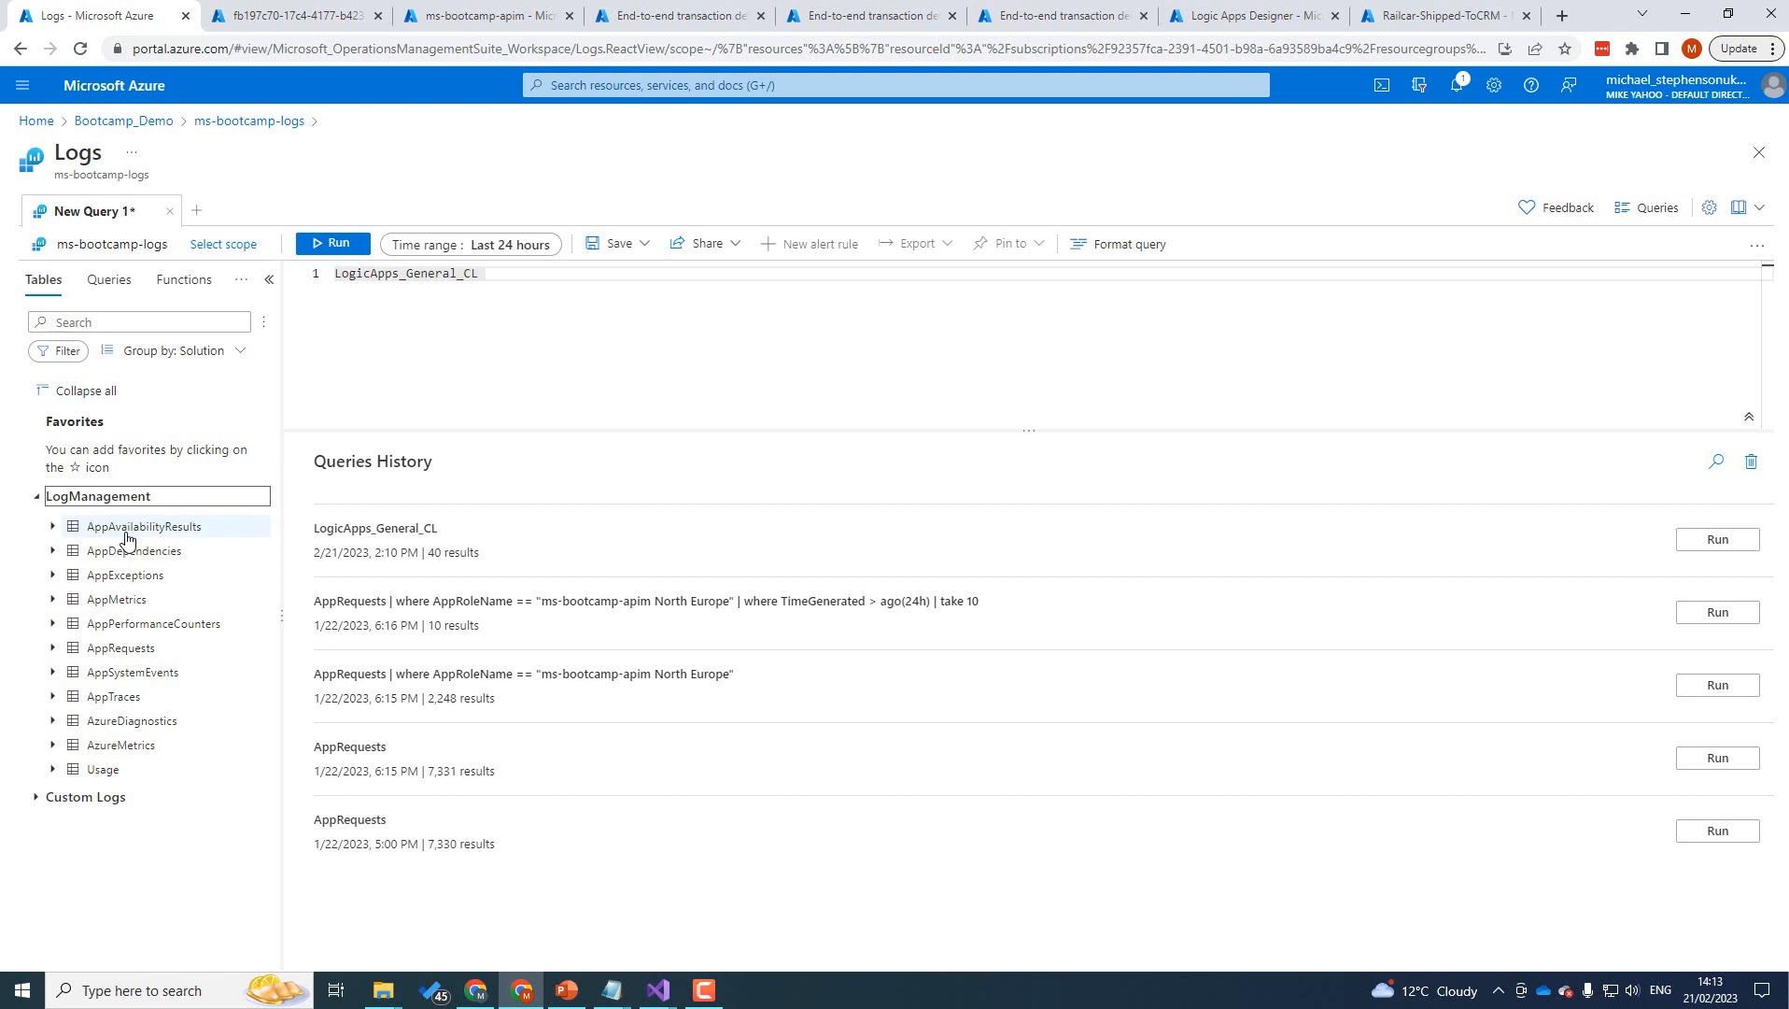
mouse_move(127, 539)
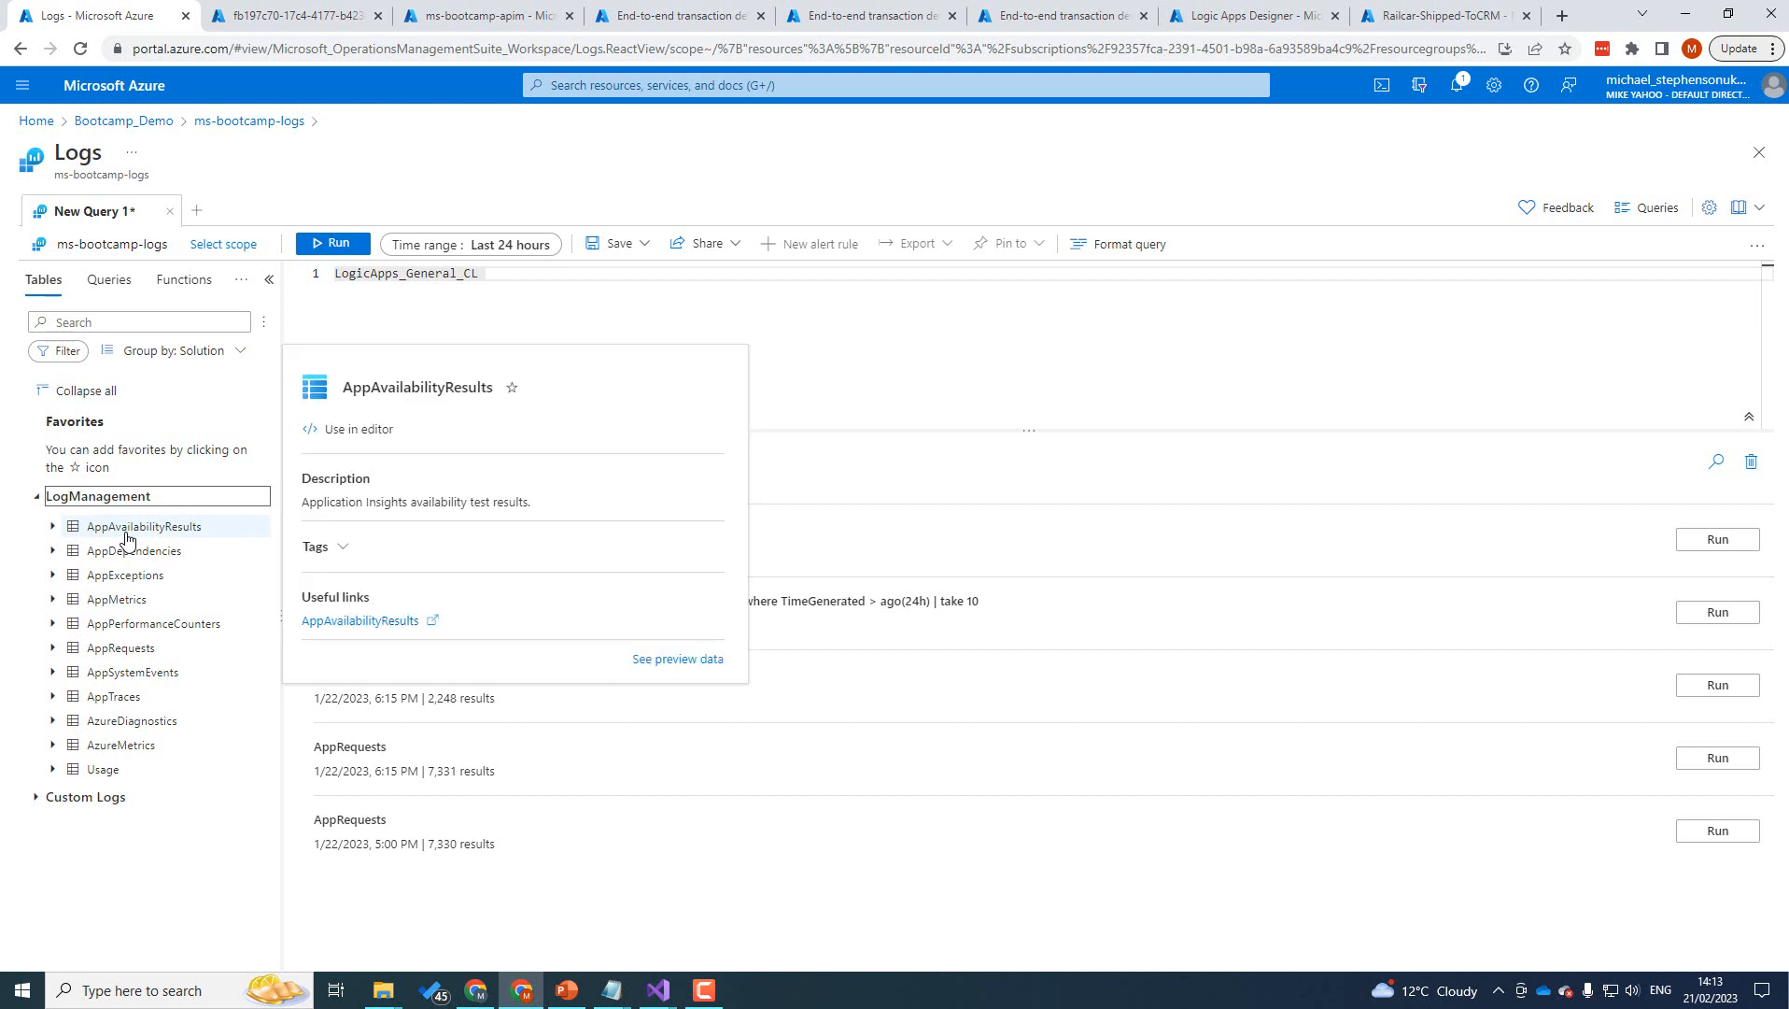
double_click(126, 647)
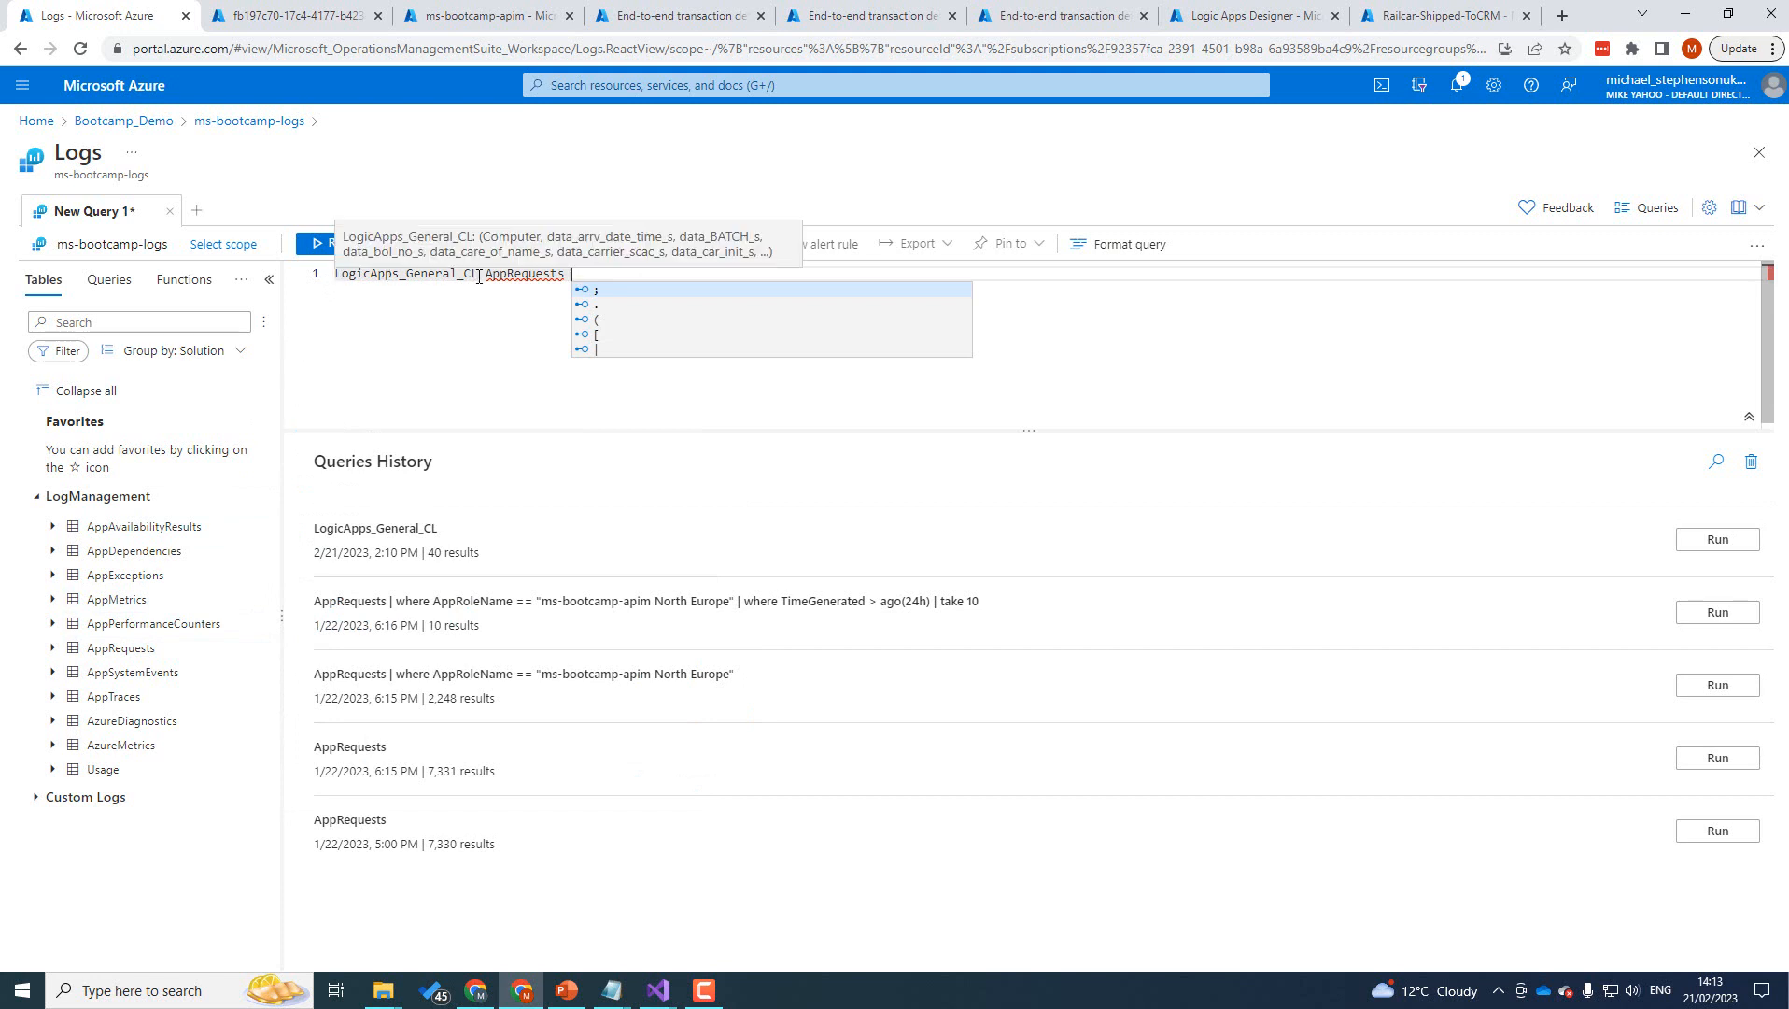
drag(482, 273, 272, 280)
key(BackSpace)
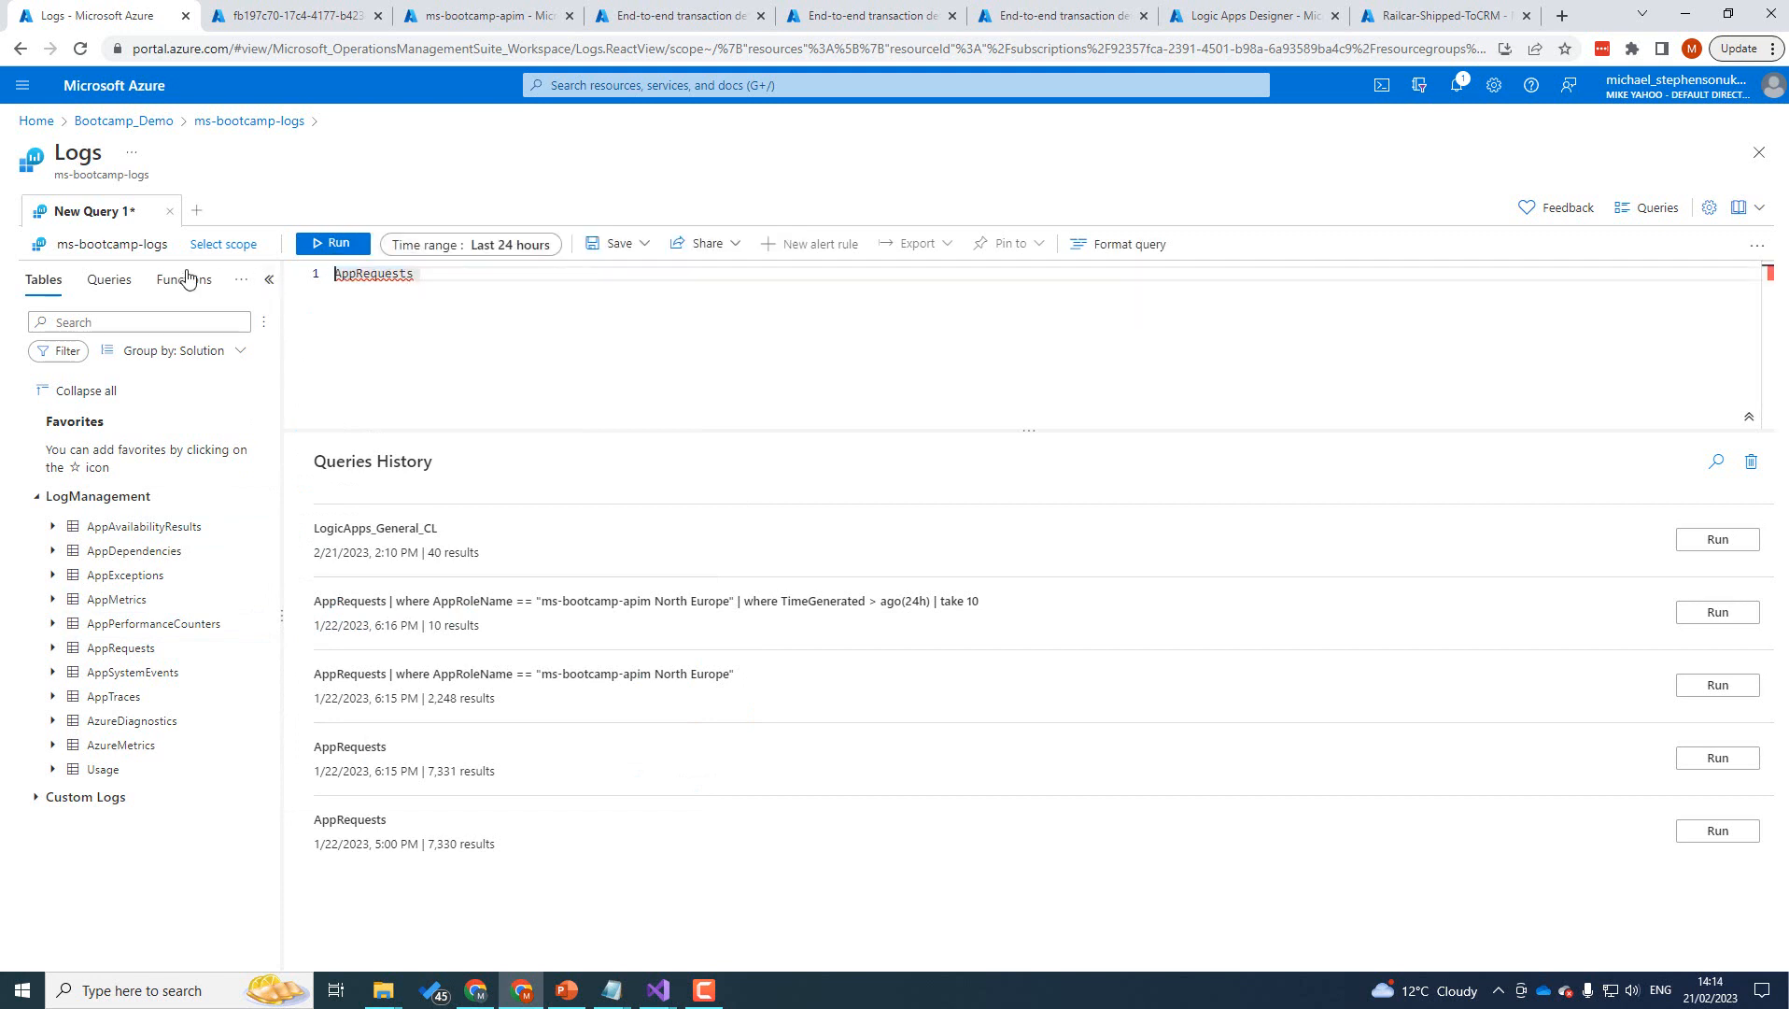
click(332, 243)
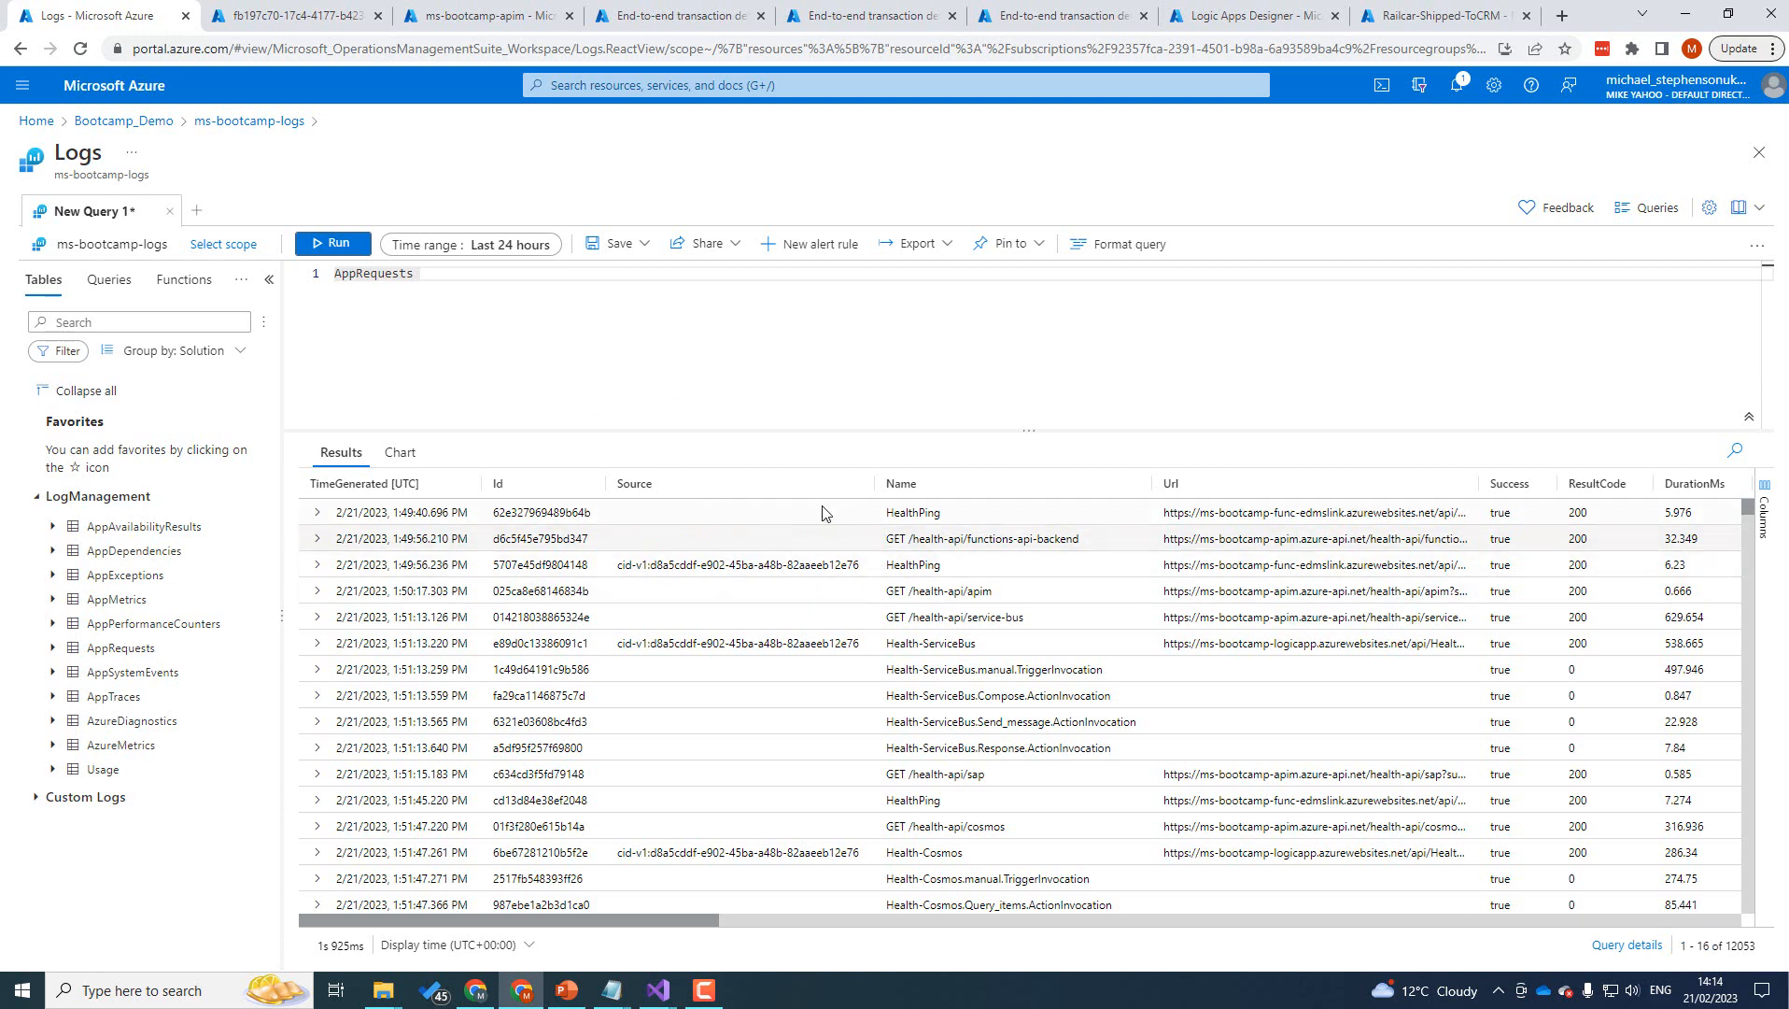
Open the logs of the ms-bootcamp-apim Application Insights resource and run a query on the requests table.
click(500, 11)
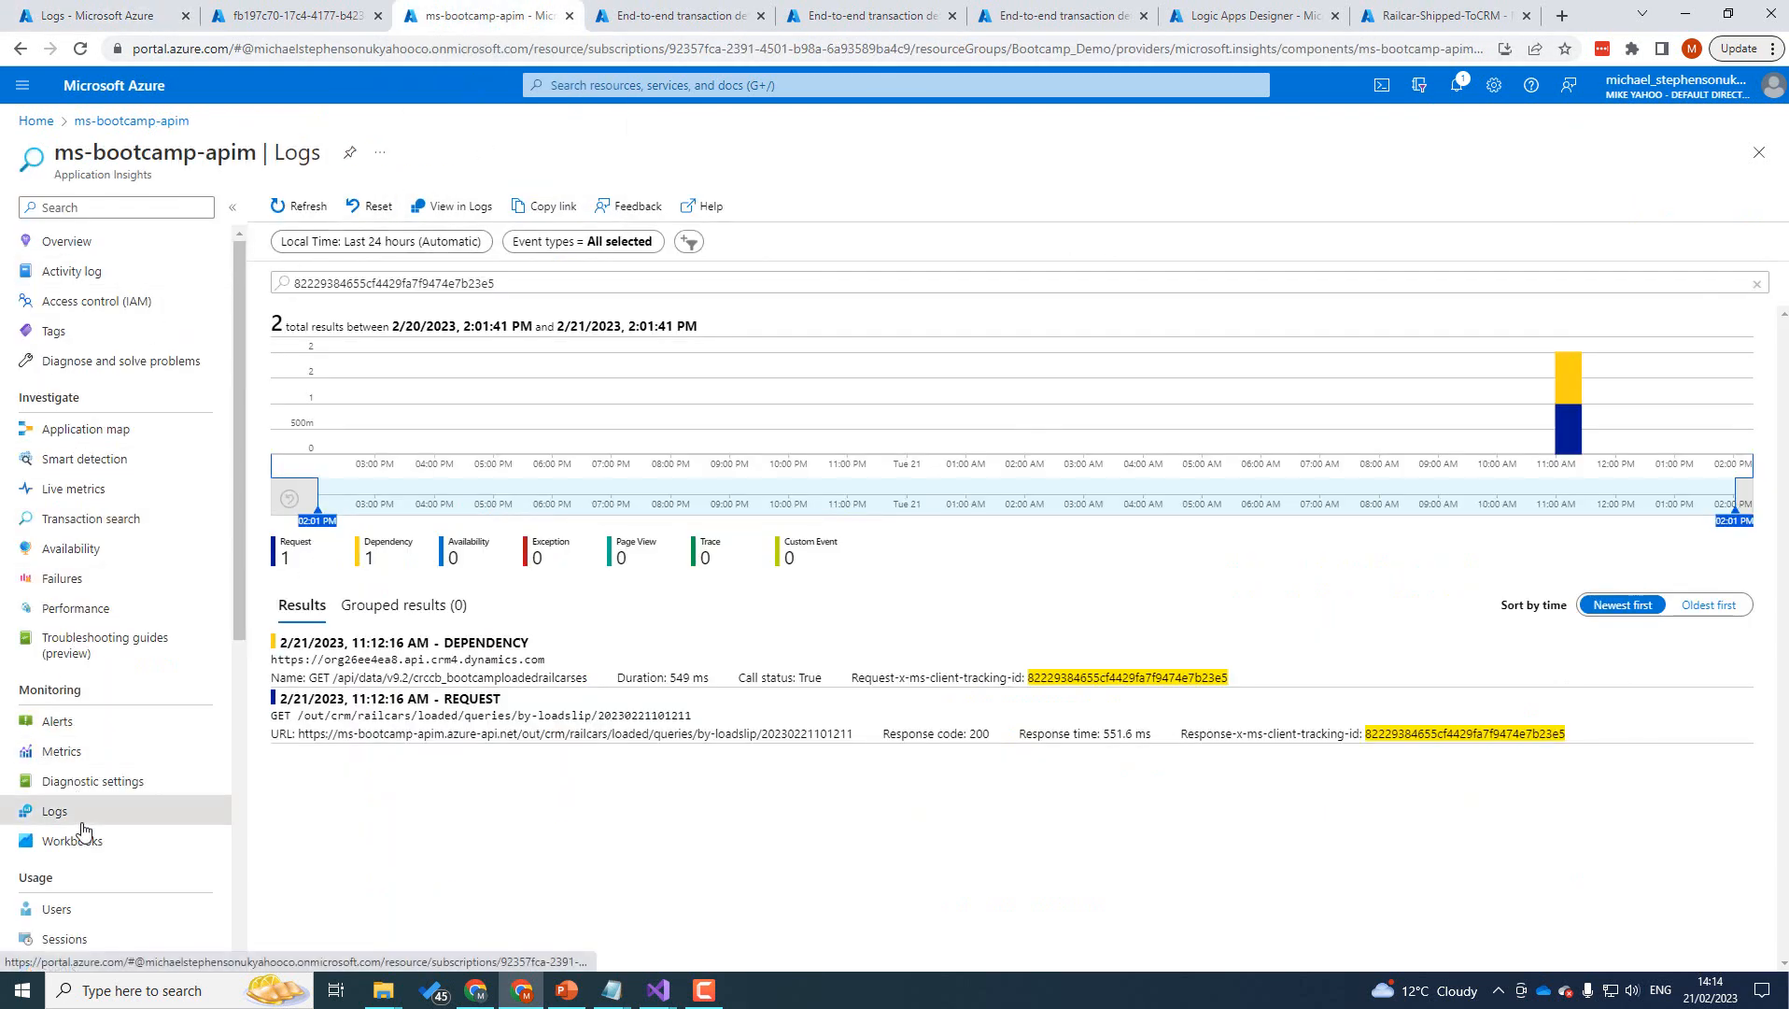
click(82, 822)
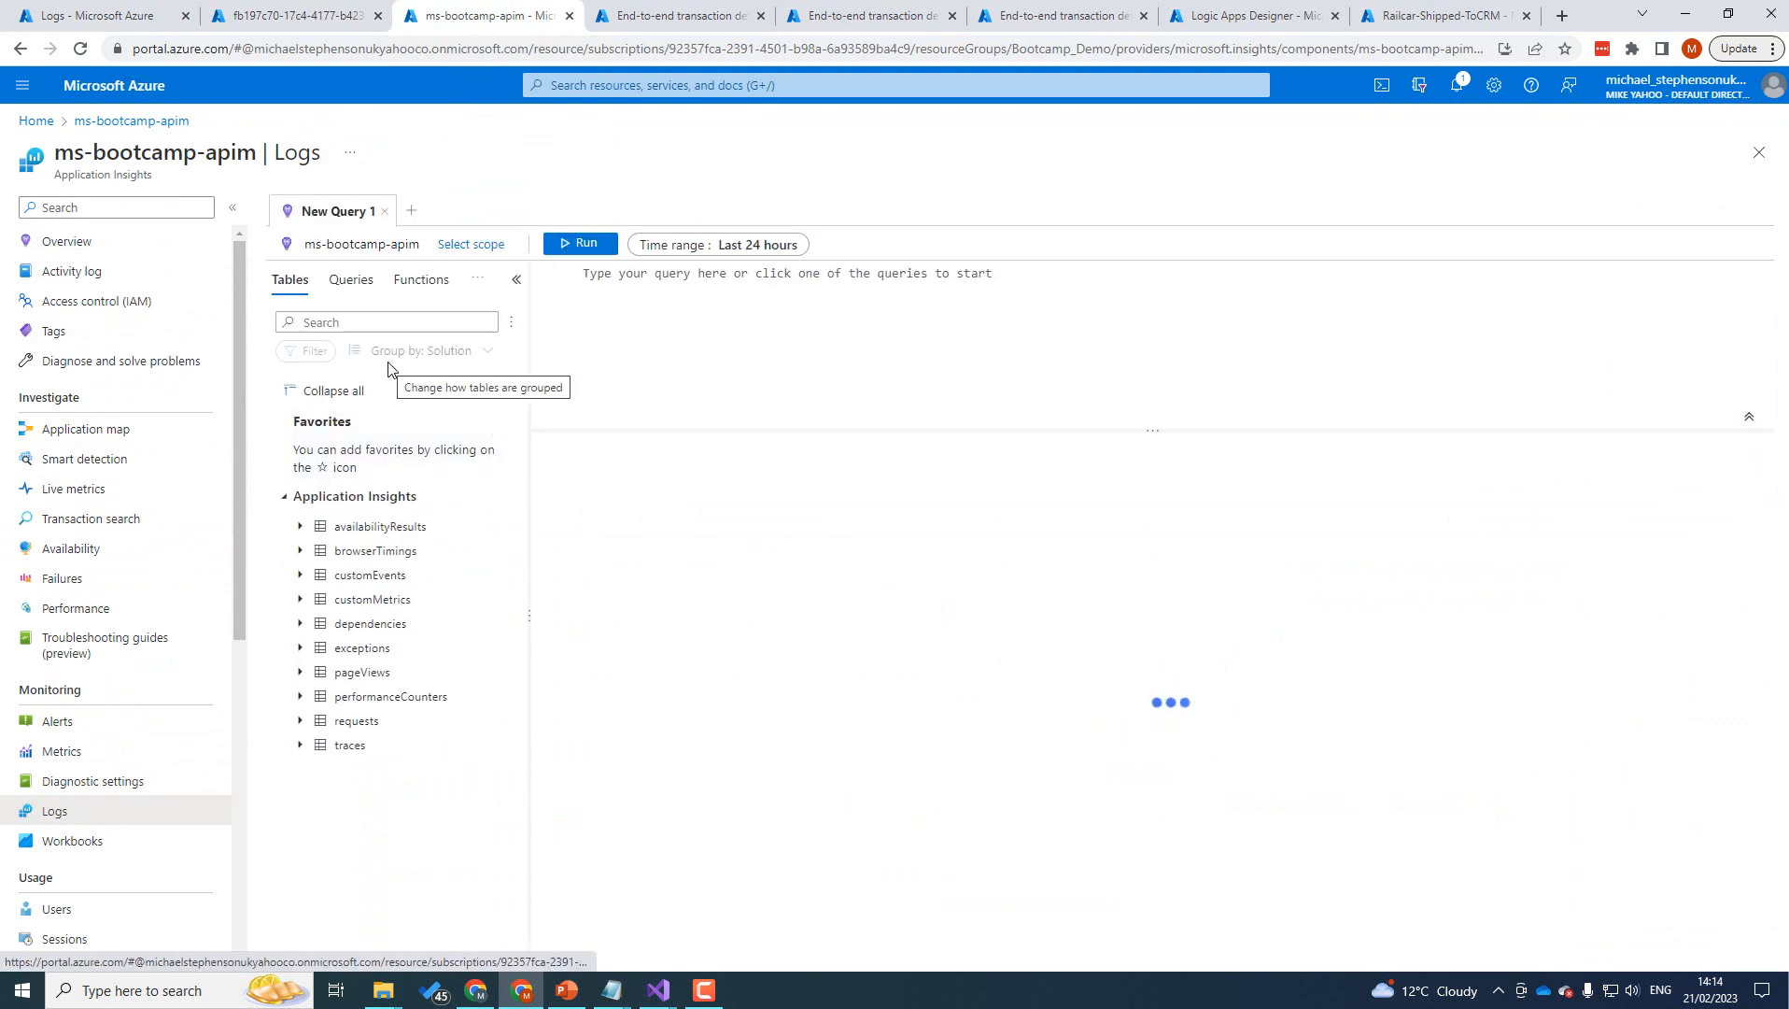
double_click(355, 722)
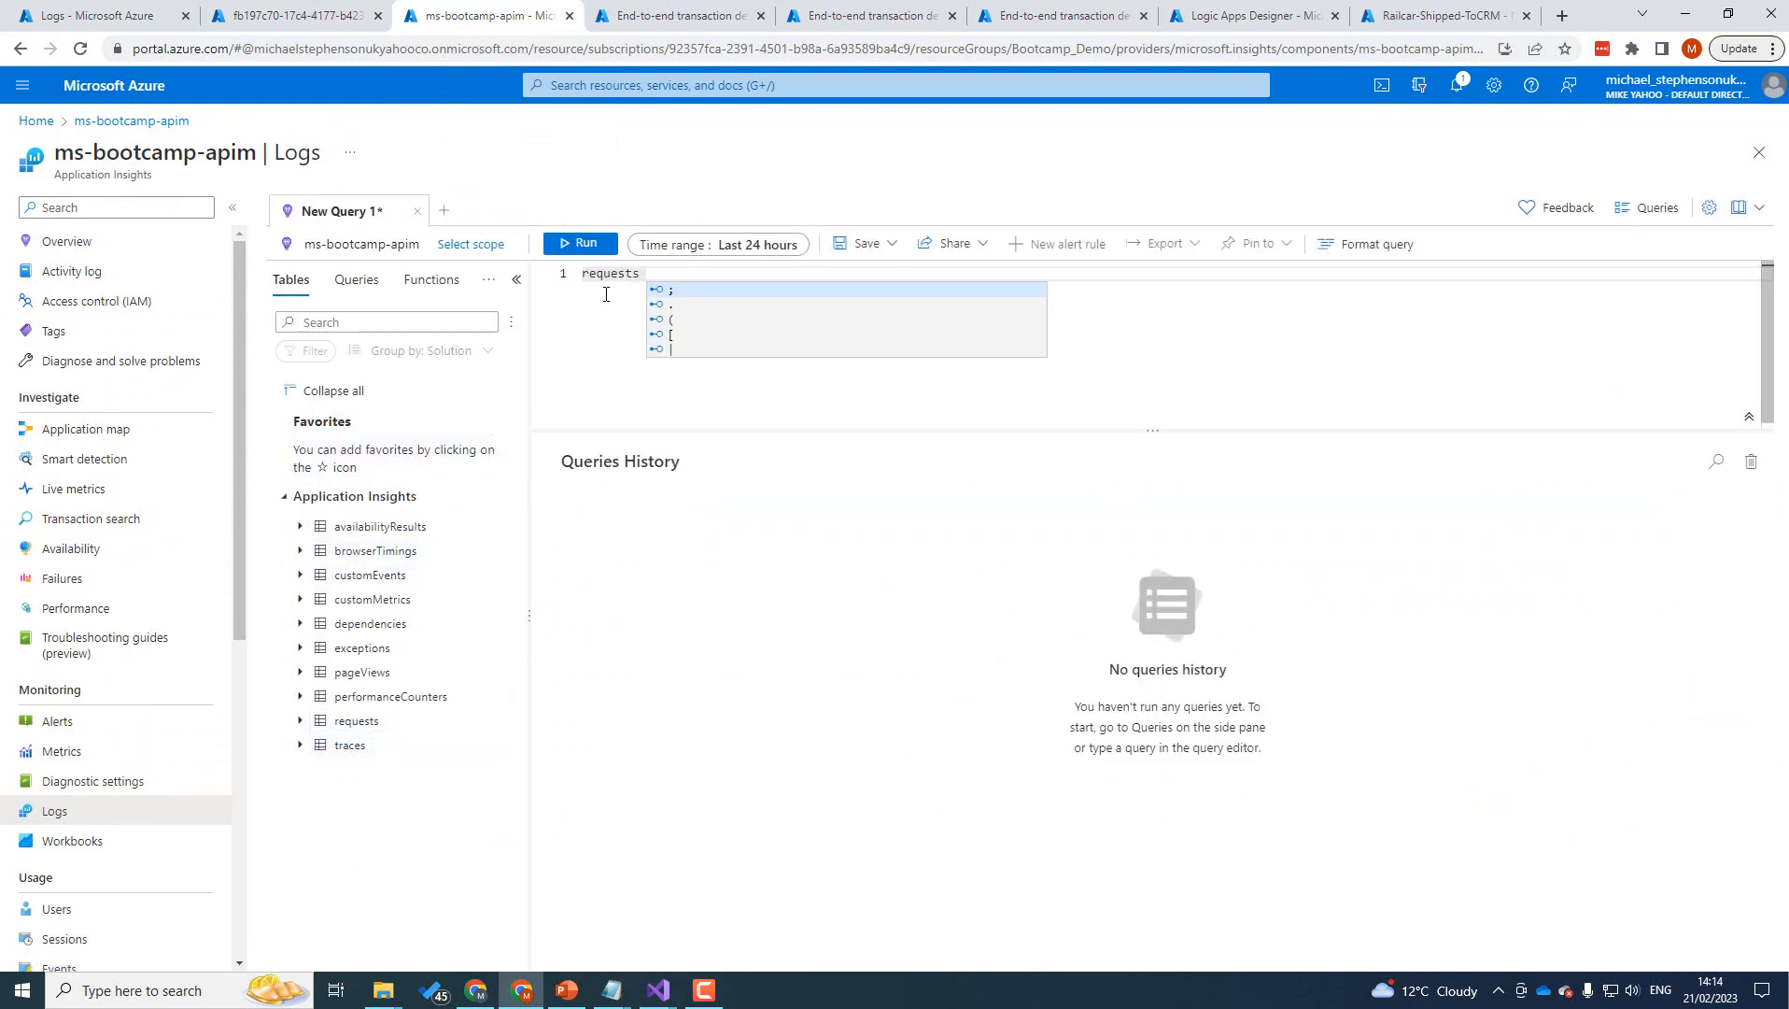
click(598, 243)
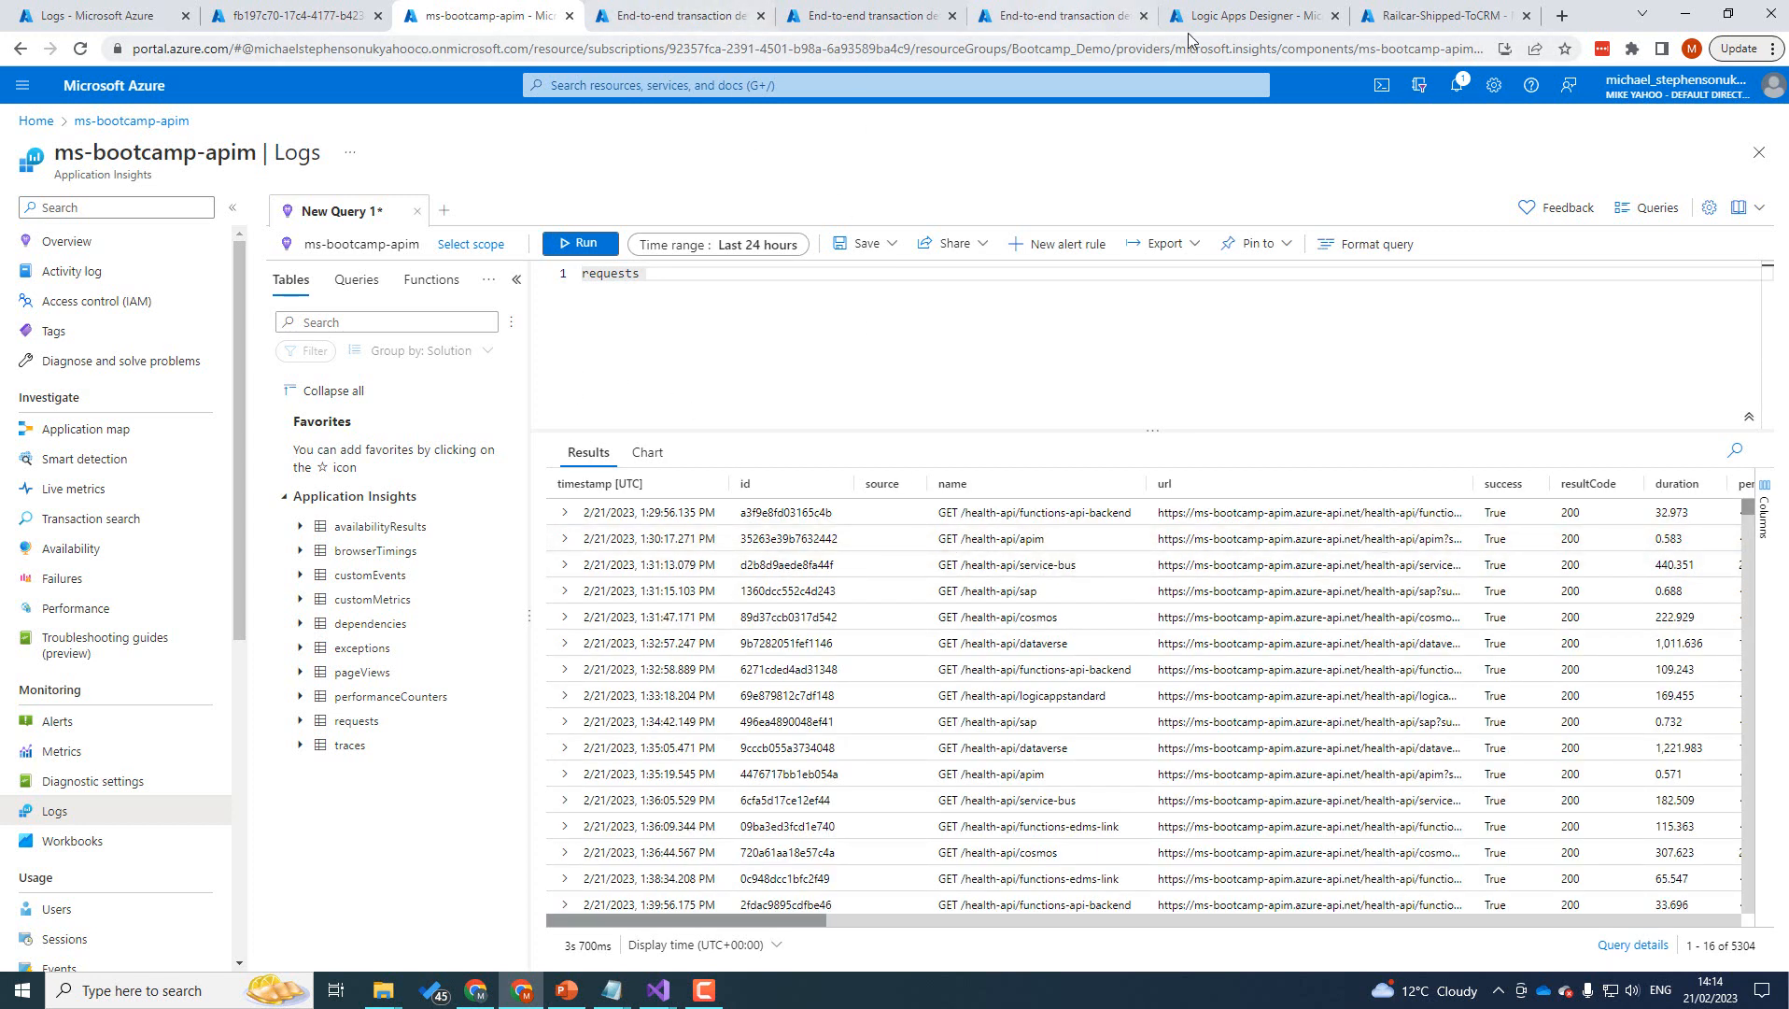
Return to the ms-bootcamp-logs query and browse the AppRequests results.
click(102, 16)
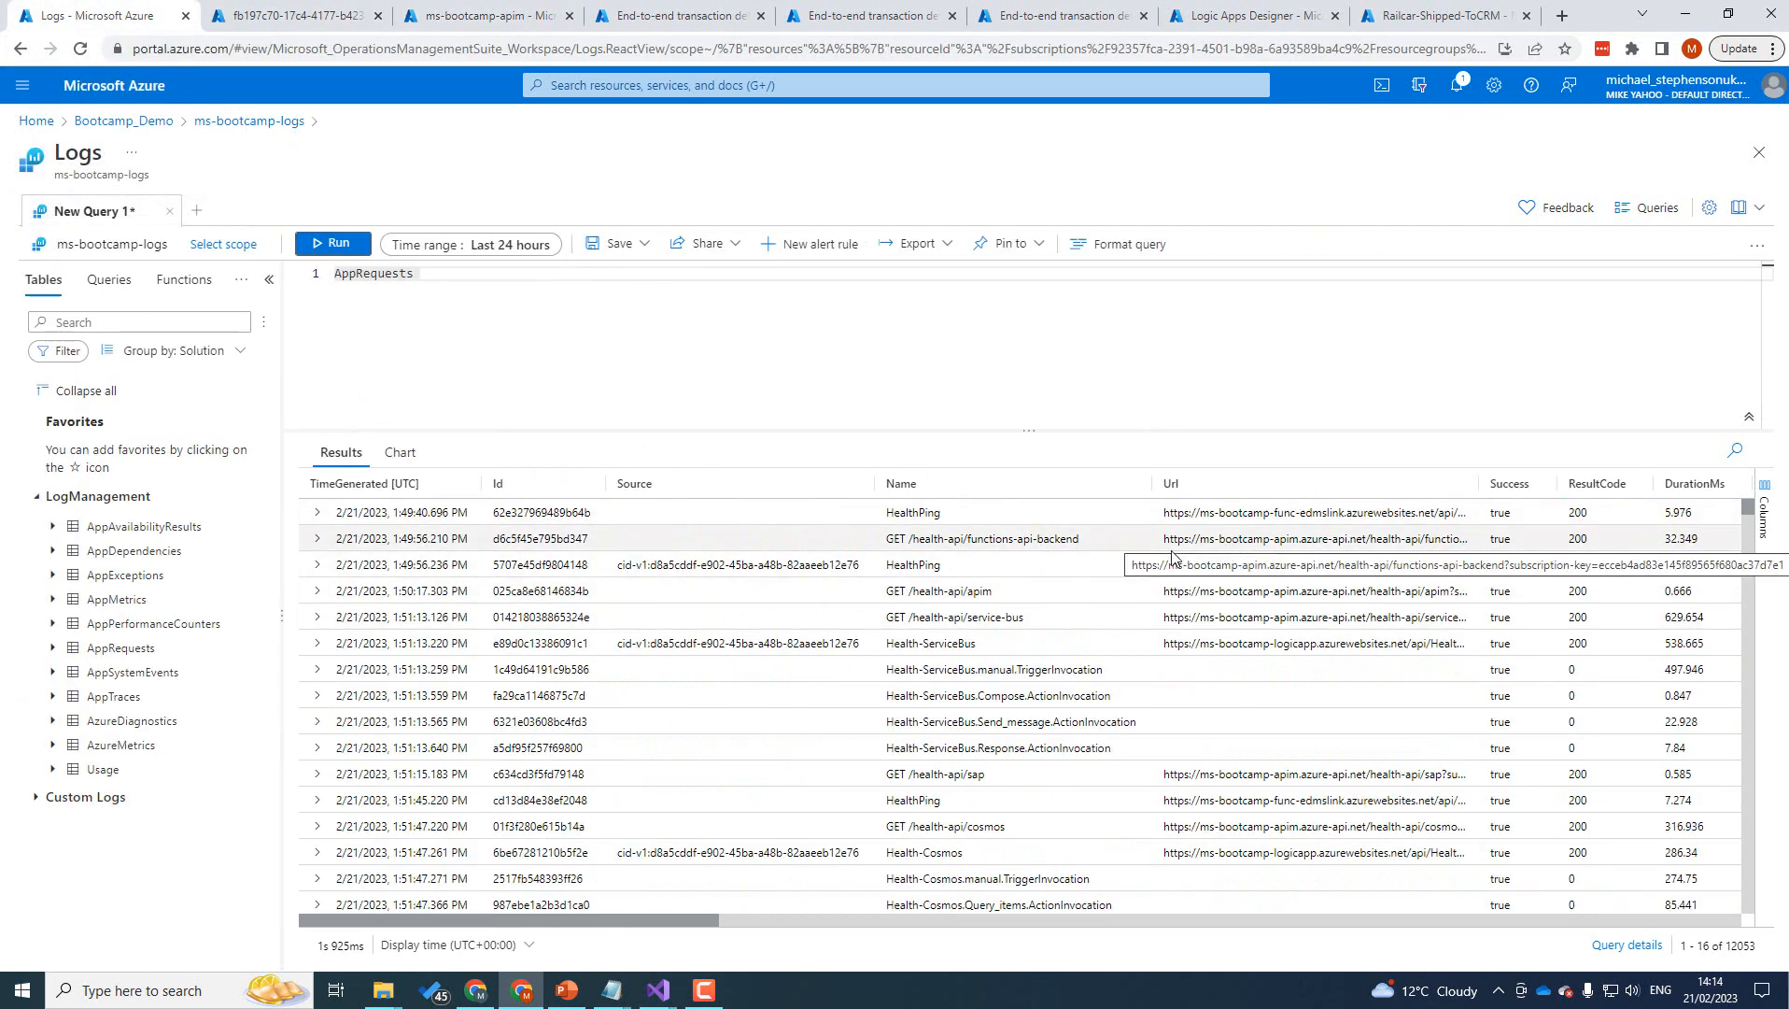
scroll(1179, 595, down, 1)
scroll(1179, 595, down, 6)
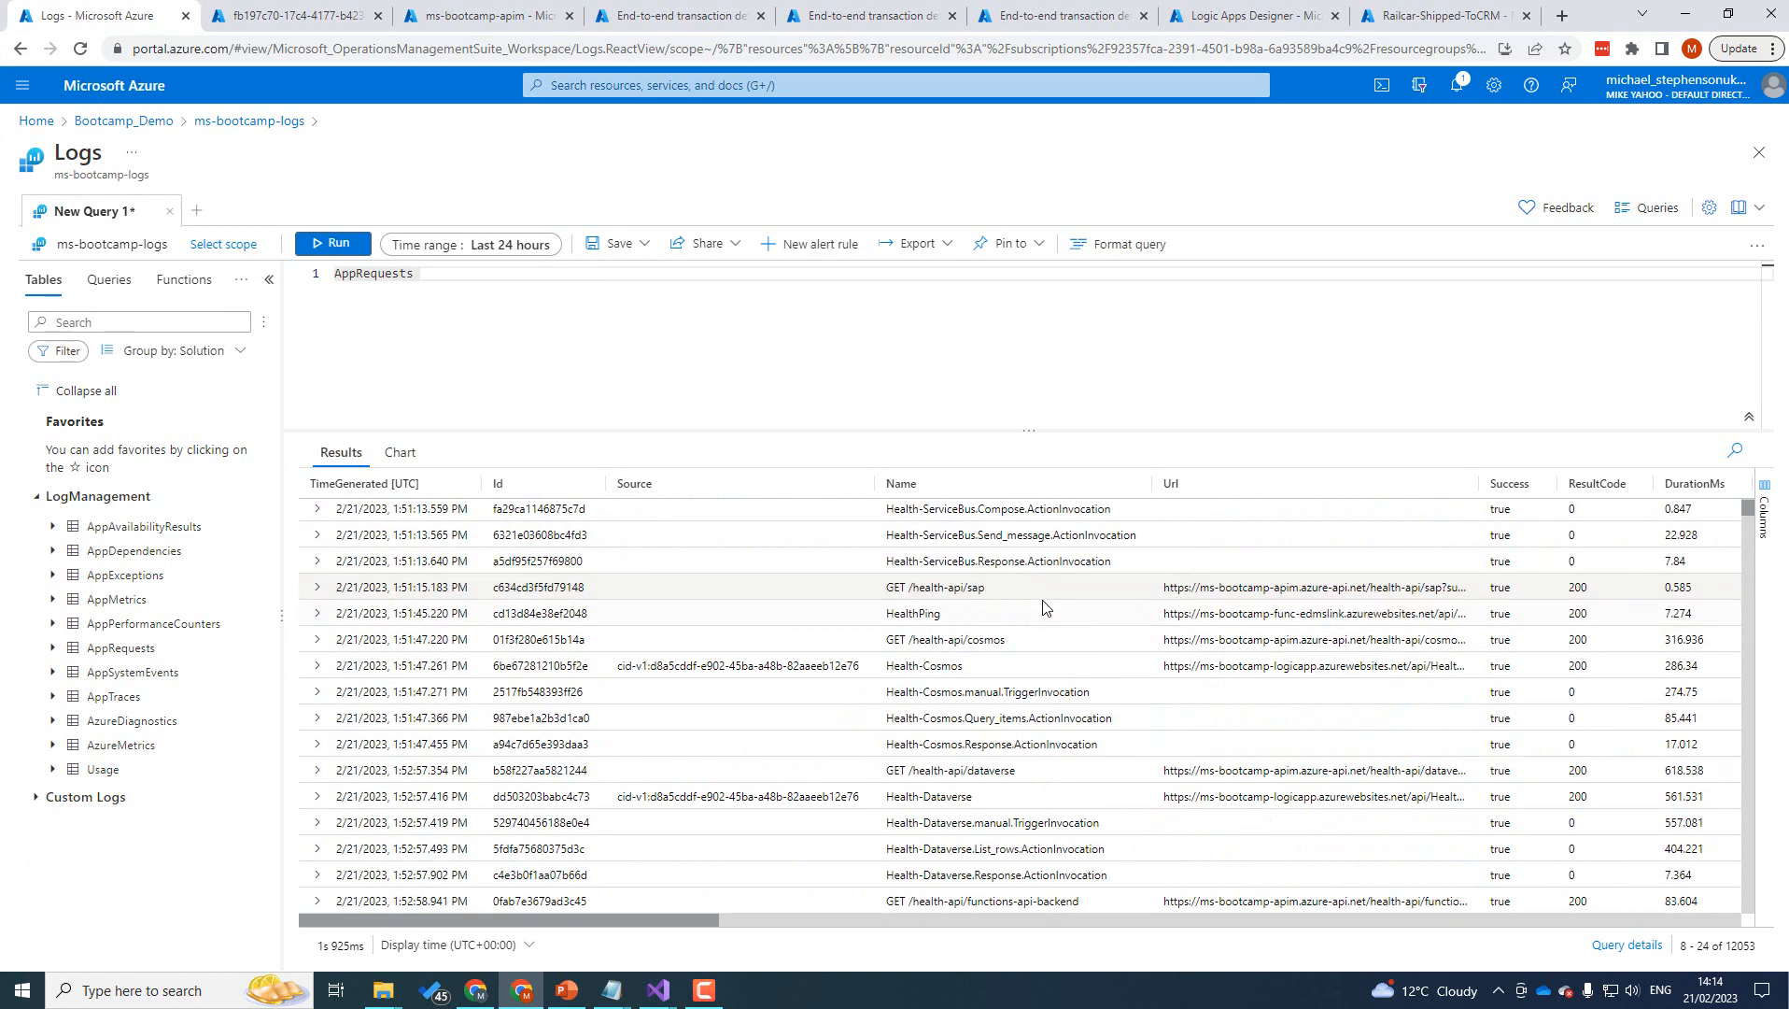
scroll(1030, 609, down, 5)
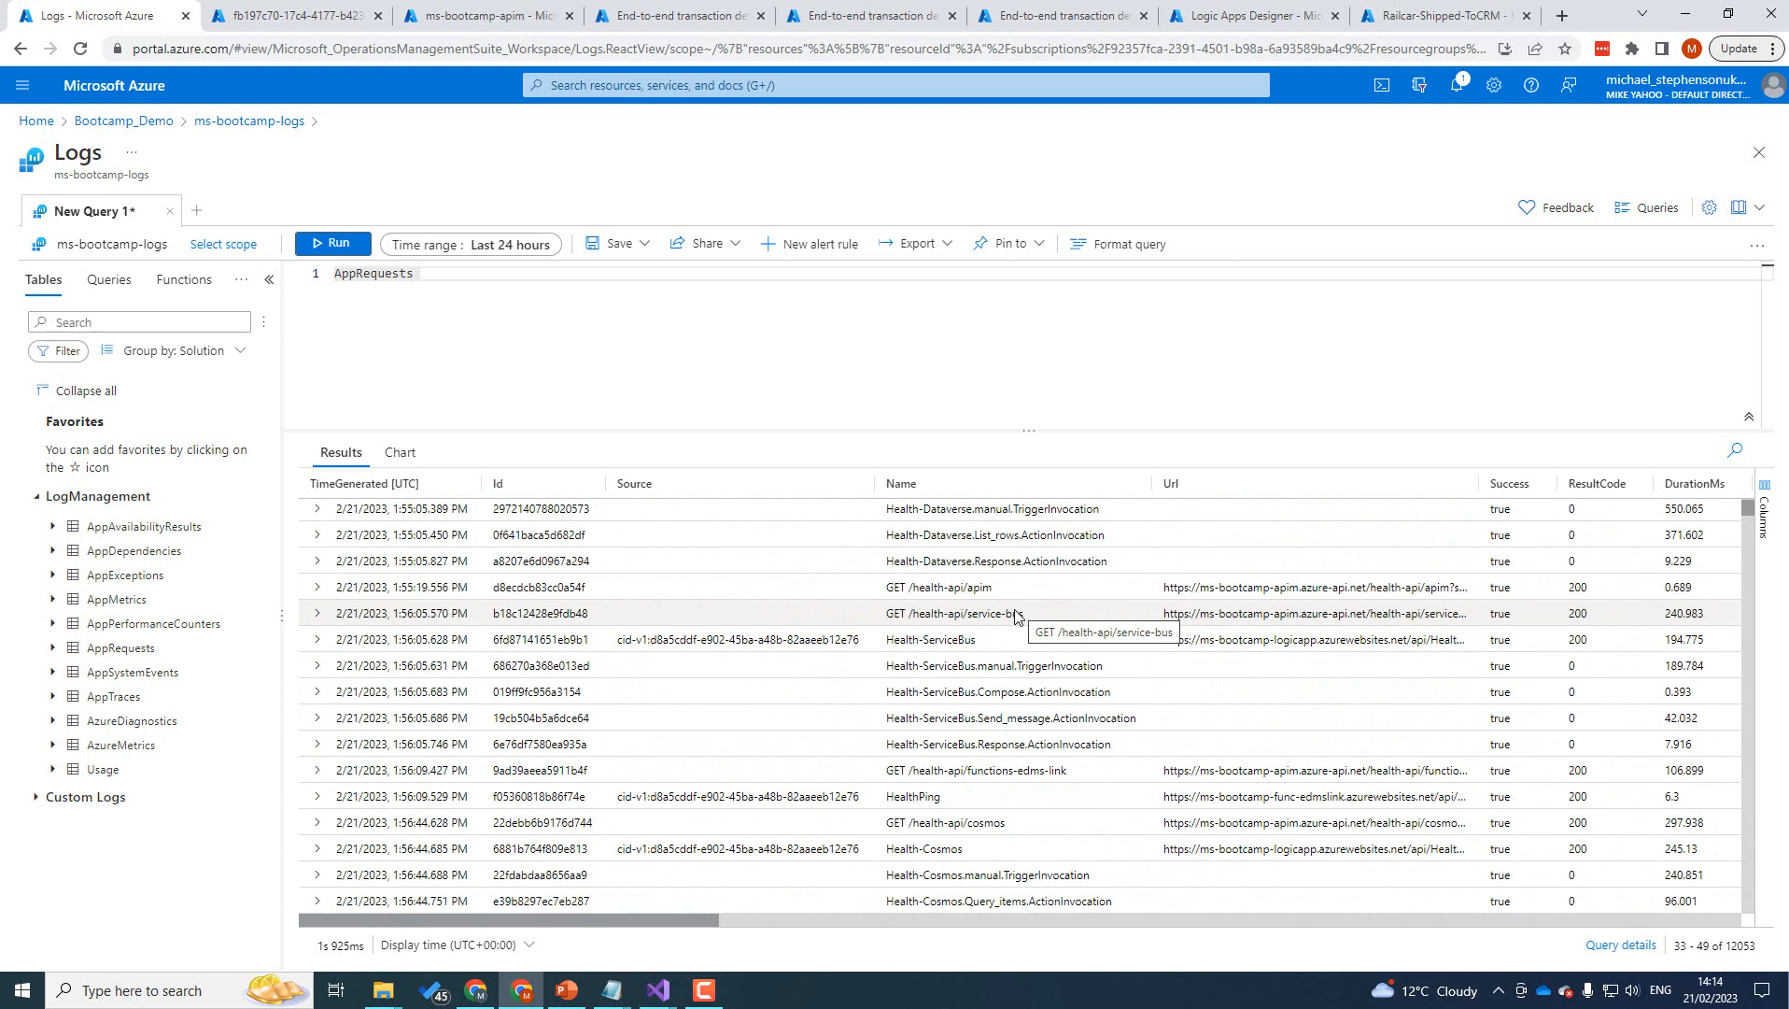
scroll(1016, 616, down, 5)
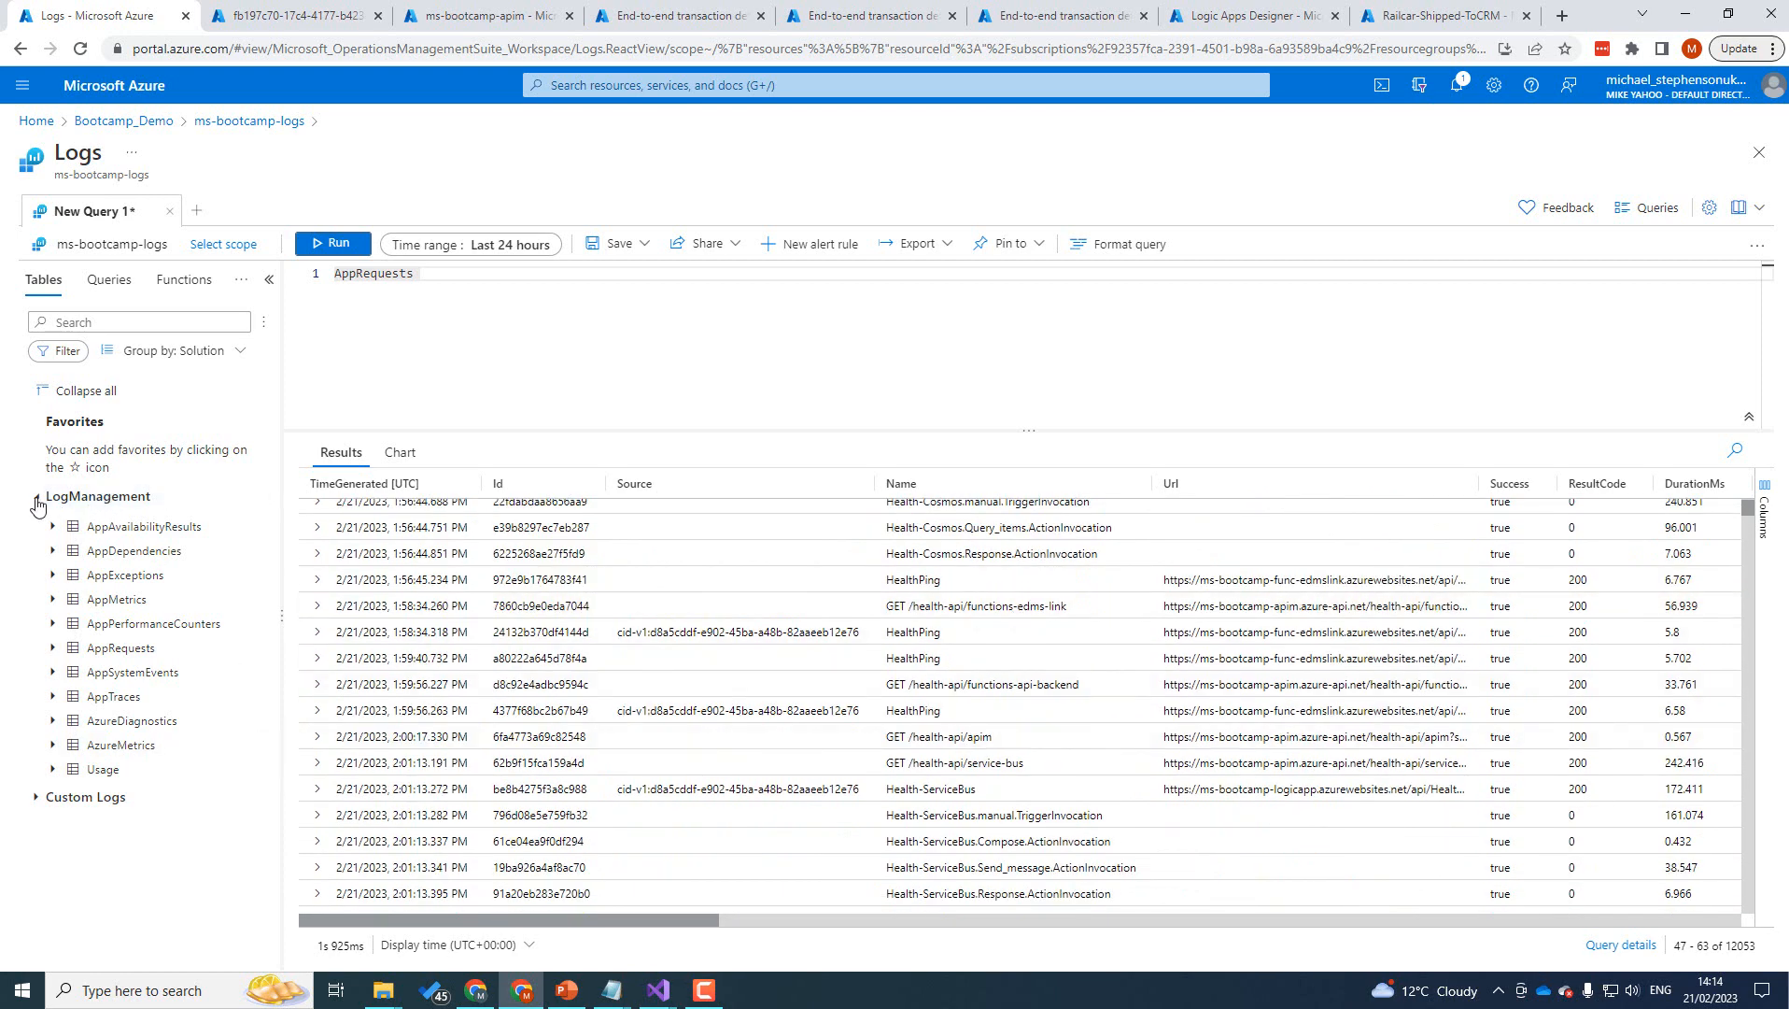
Replace the query with the LogicApps_General_CL table from Custom Logs and run it.
click(37, 503)
click(38, 525)
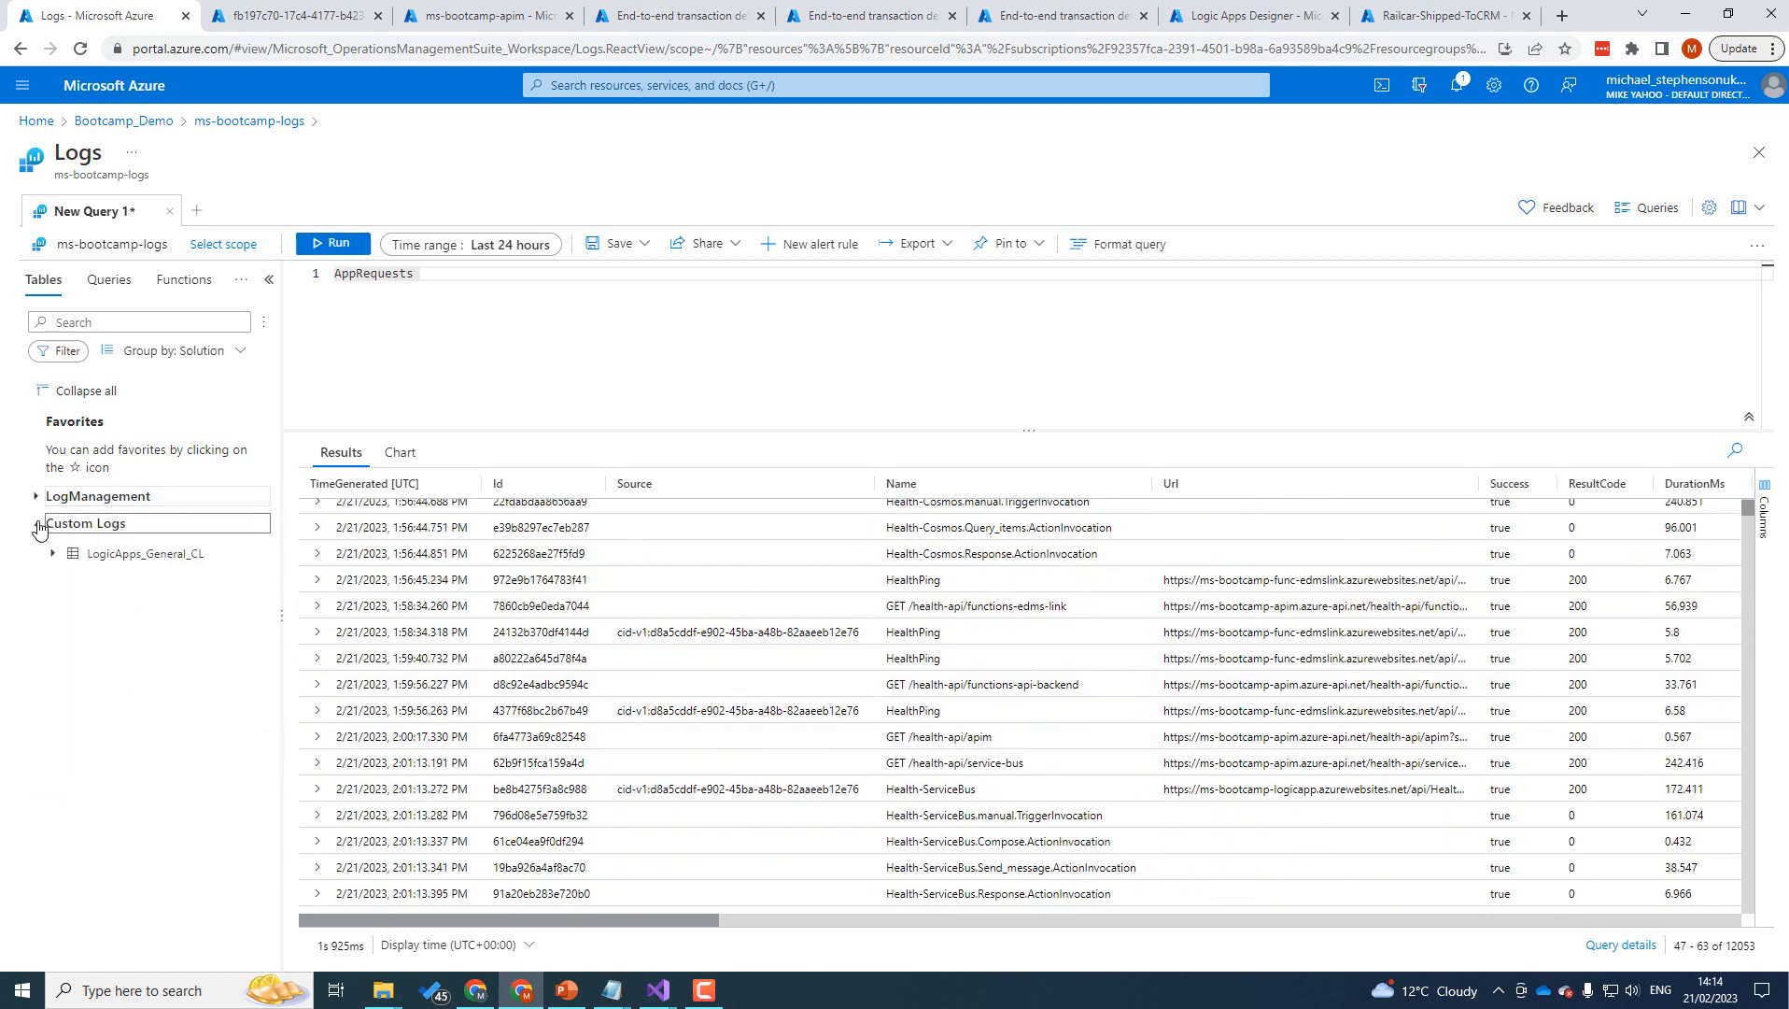
double_click(128, 560)
double_click(522, 272)
key(BackSpace)
key(BackSpace)
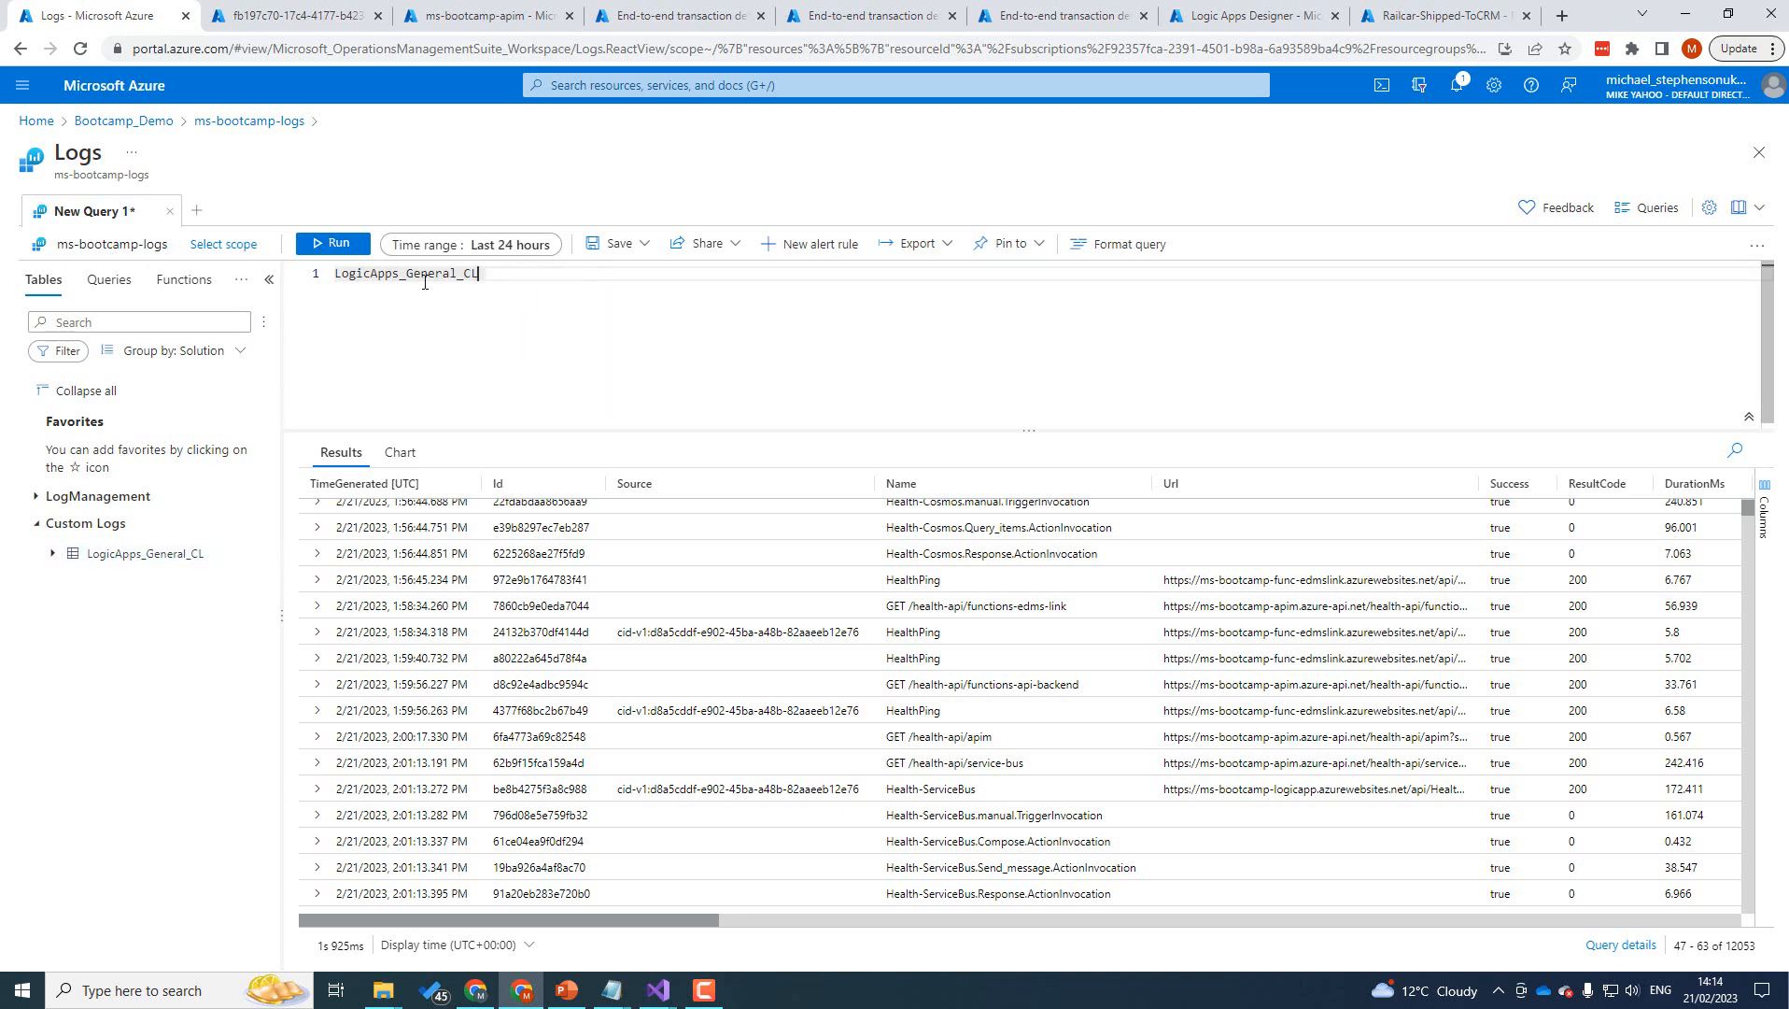
click(336, 244)
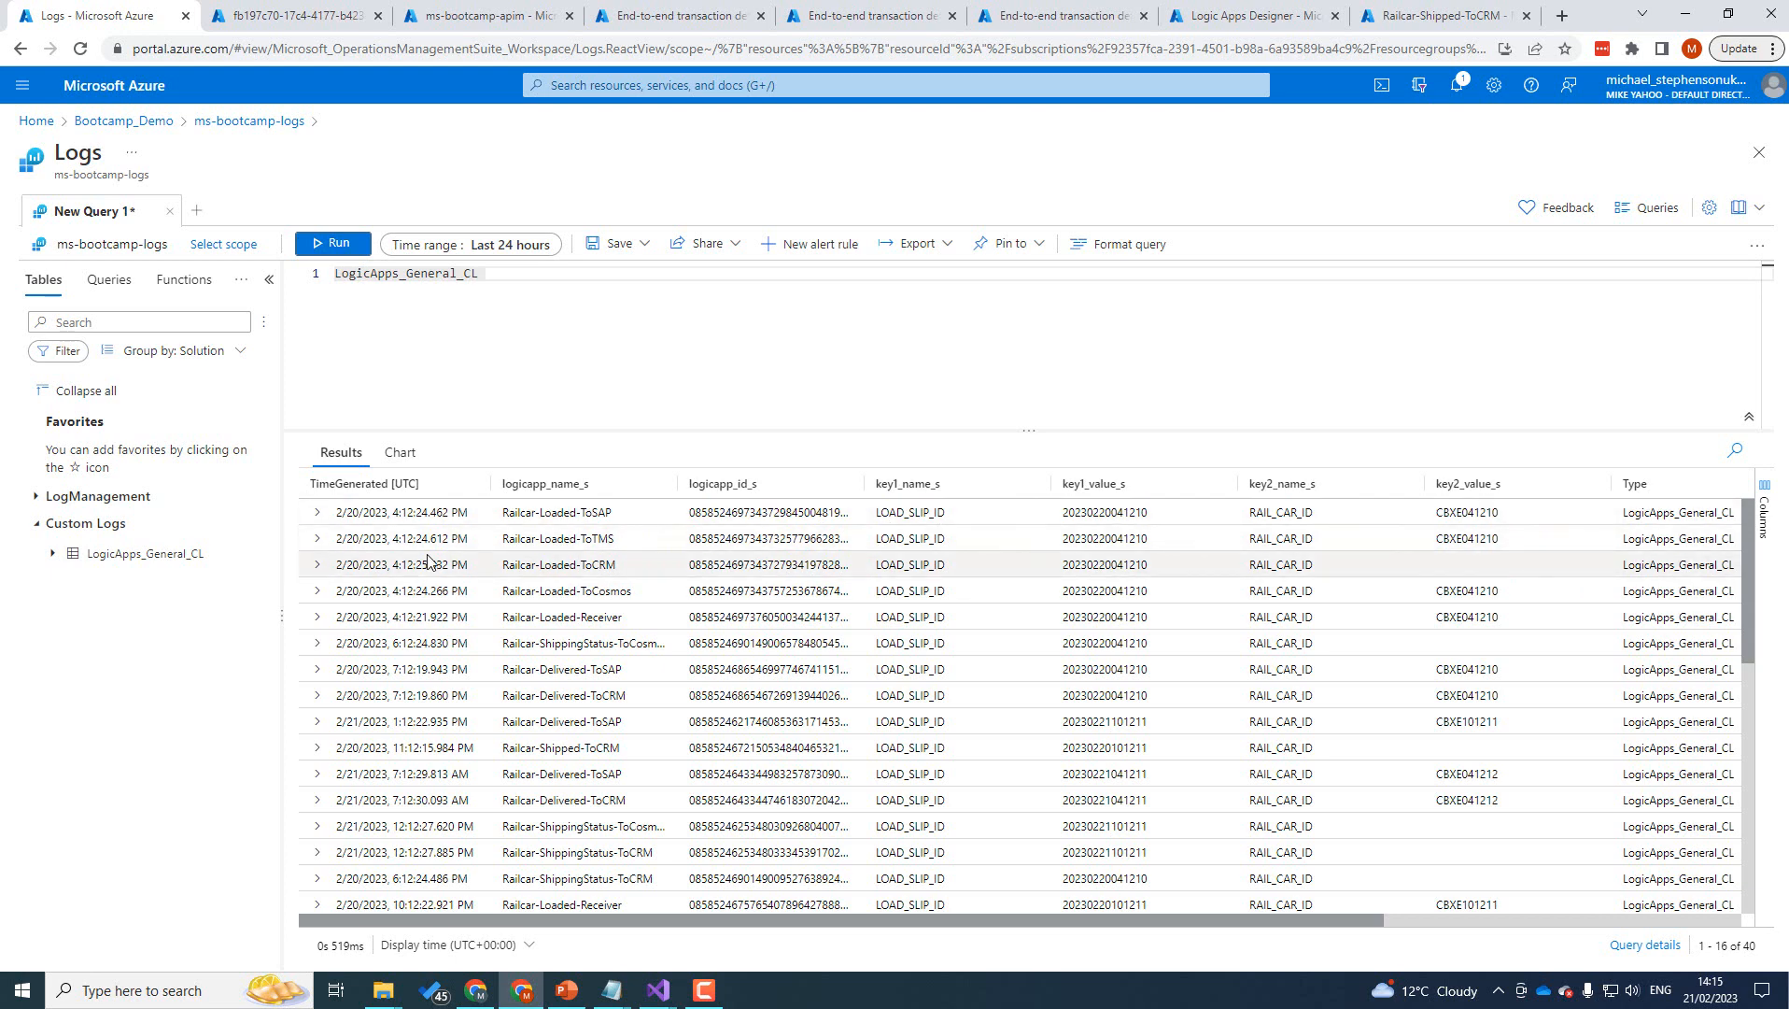
click(318, 513)
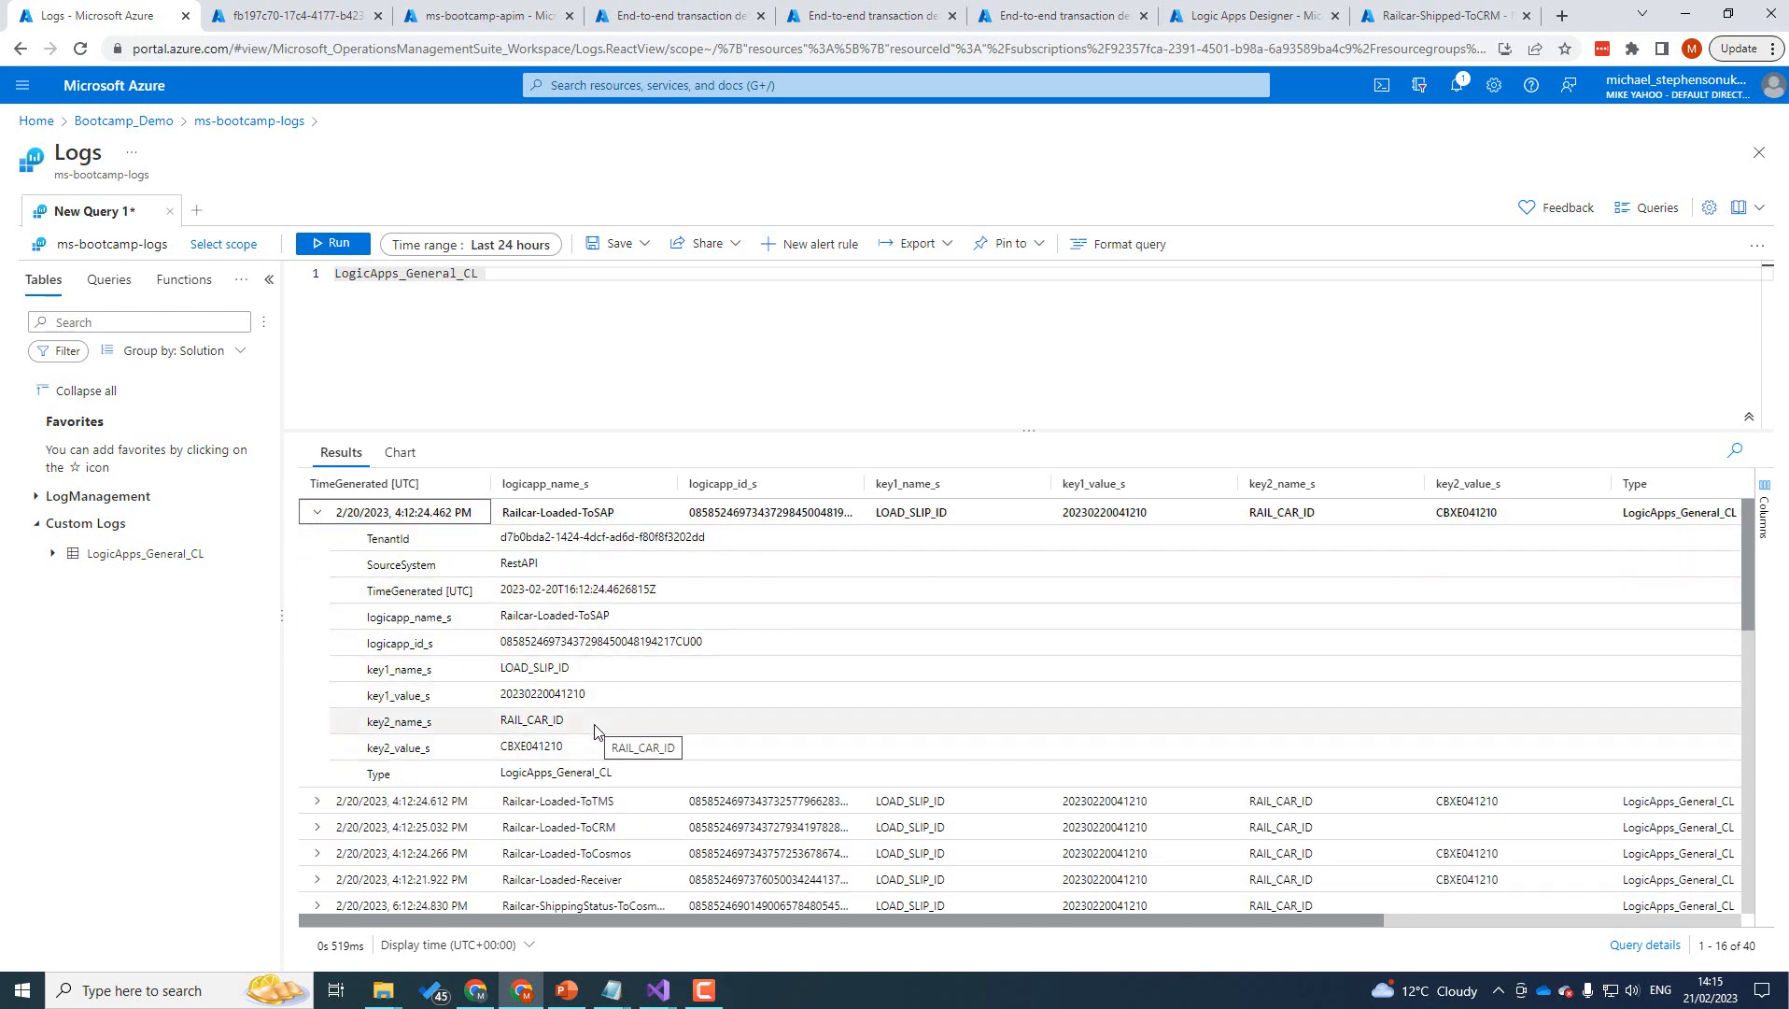
right_click(590, 697)
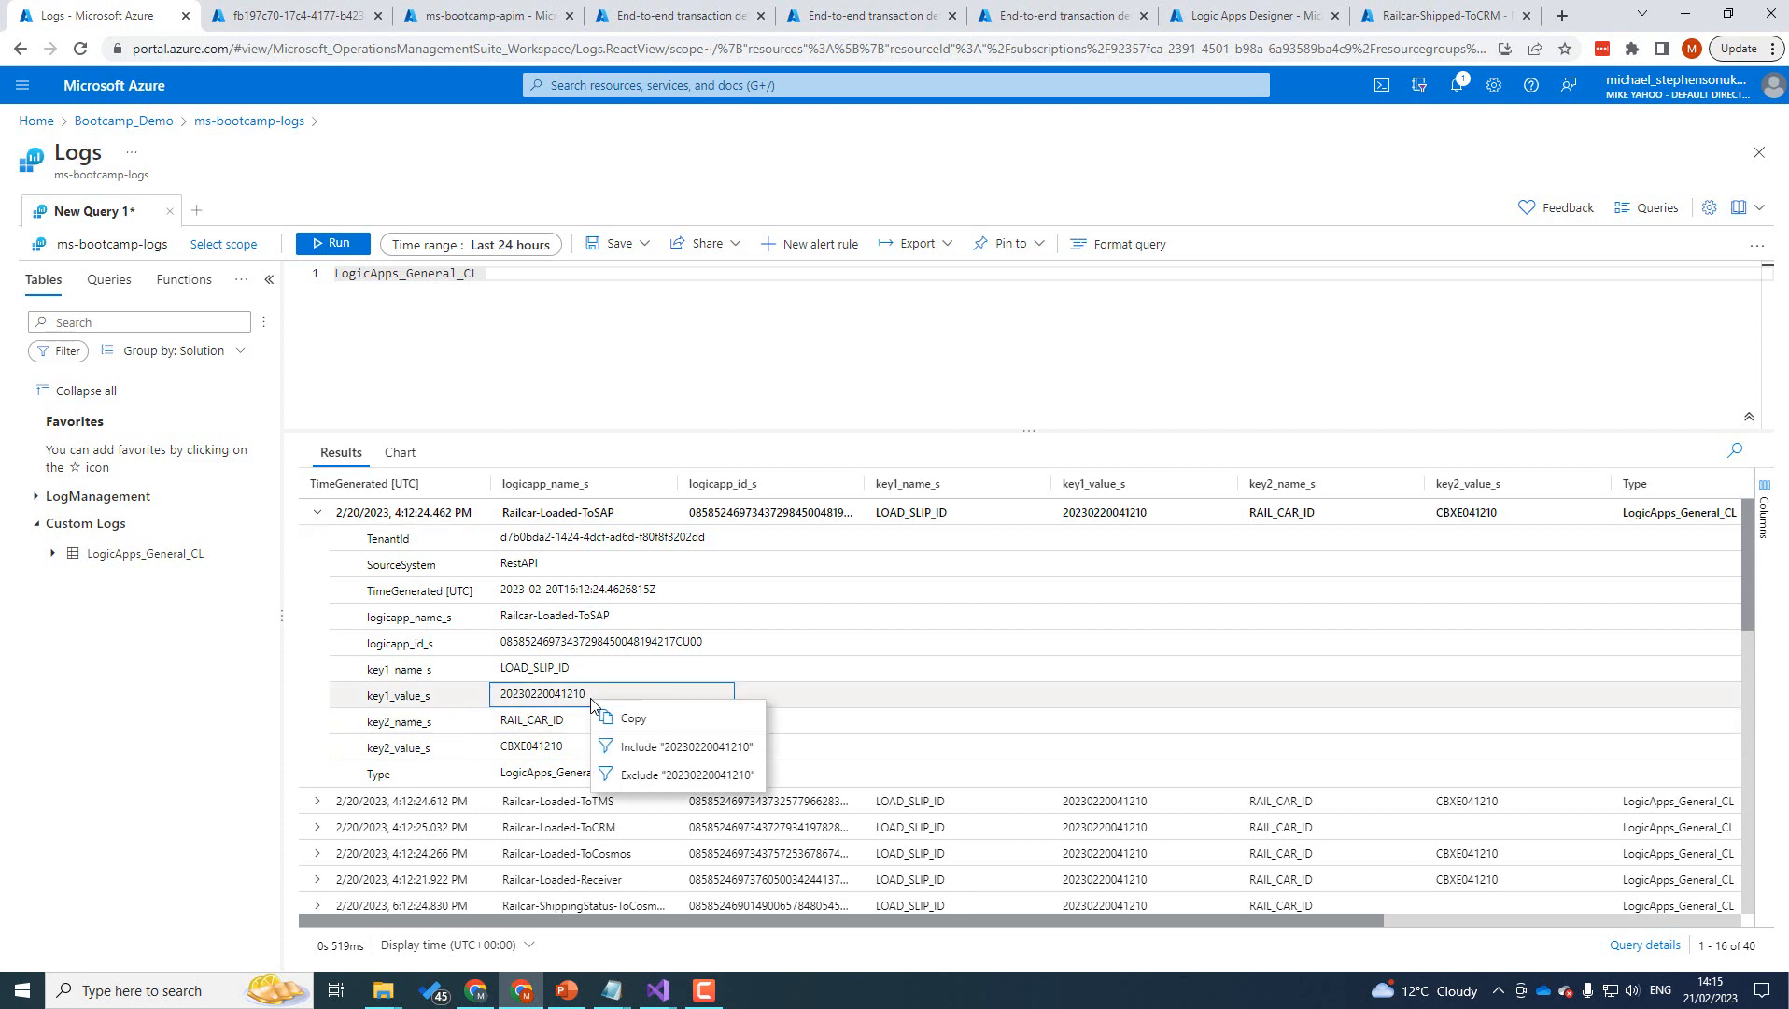
click(659, 747)
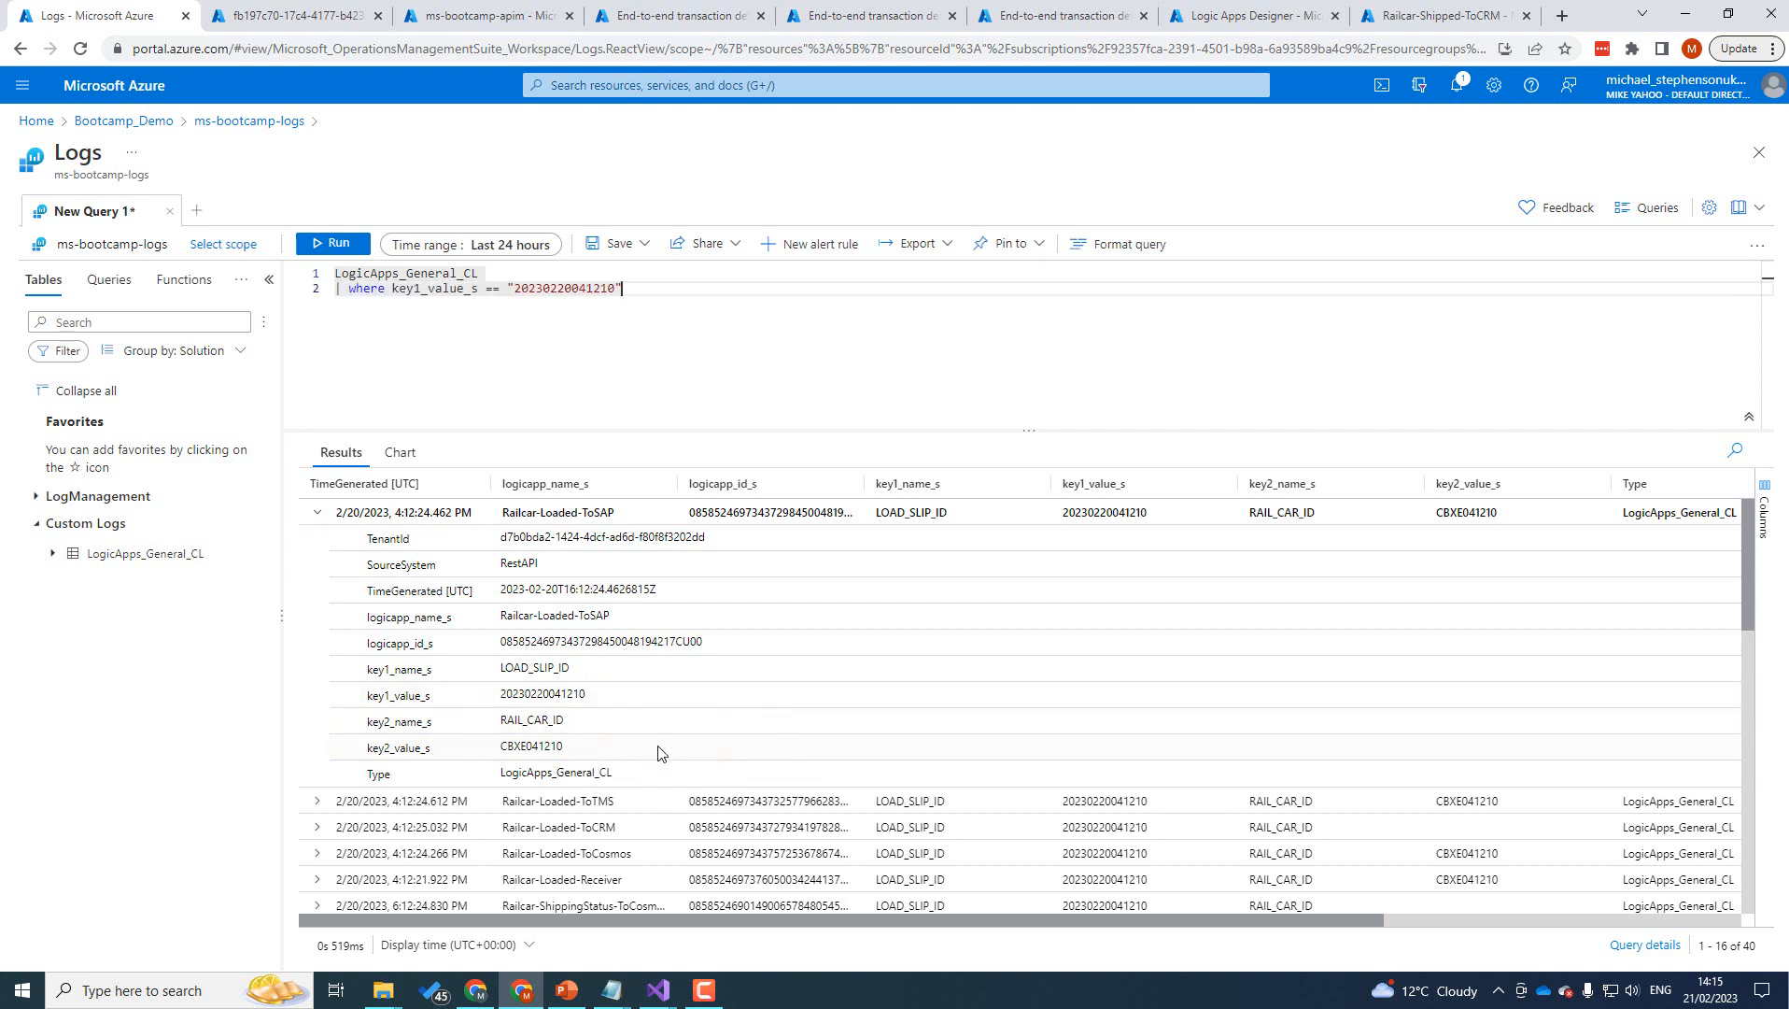
double_click(558, 288)
key(ctrl+a)
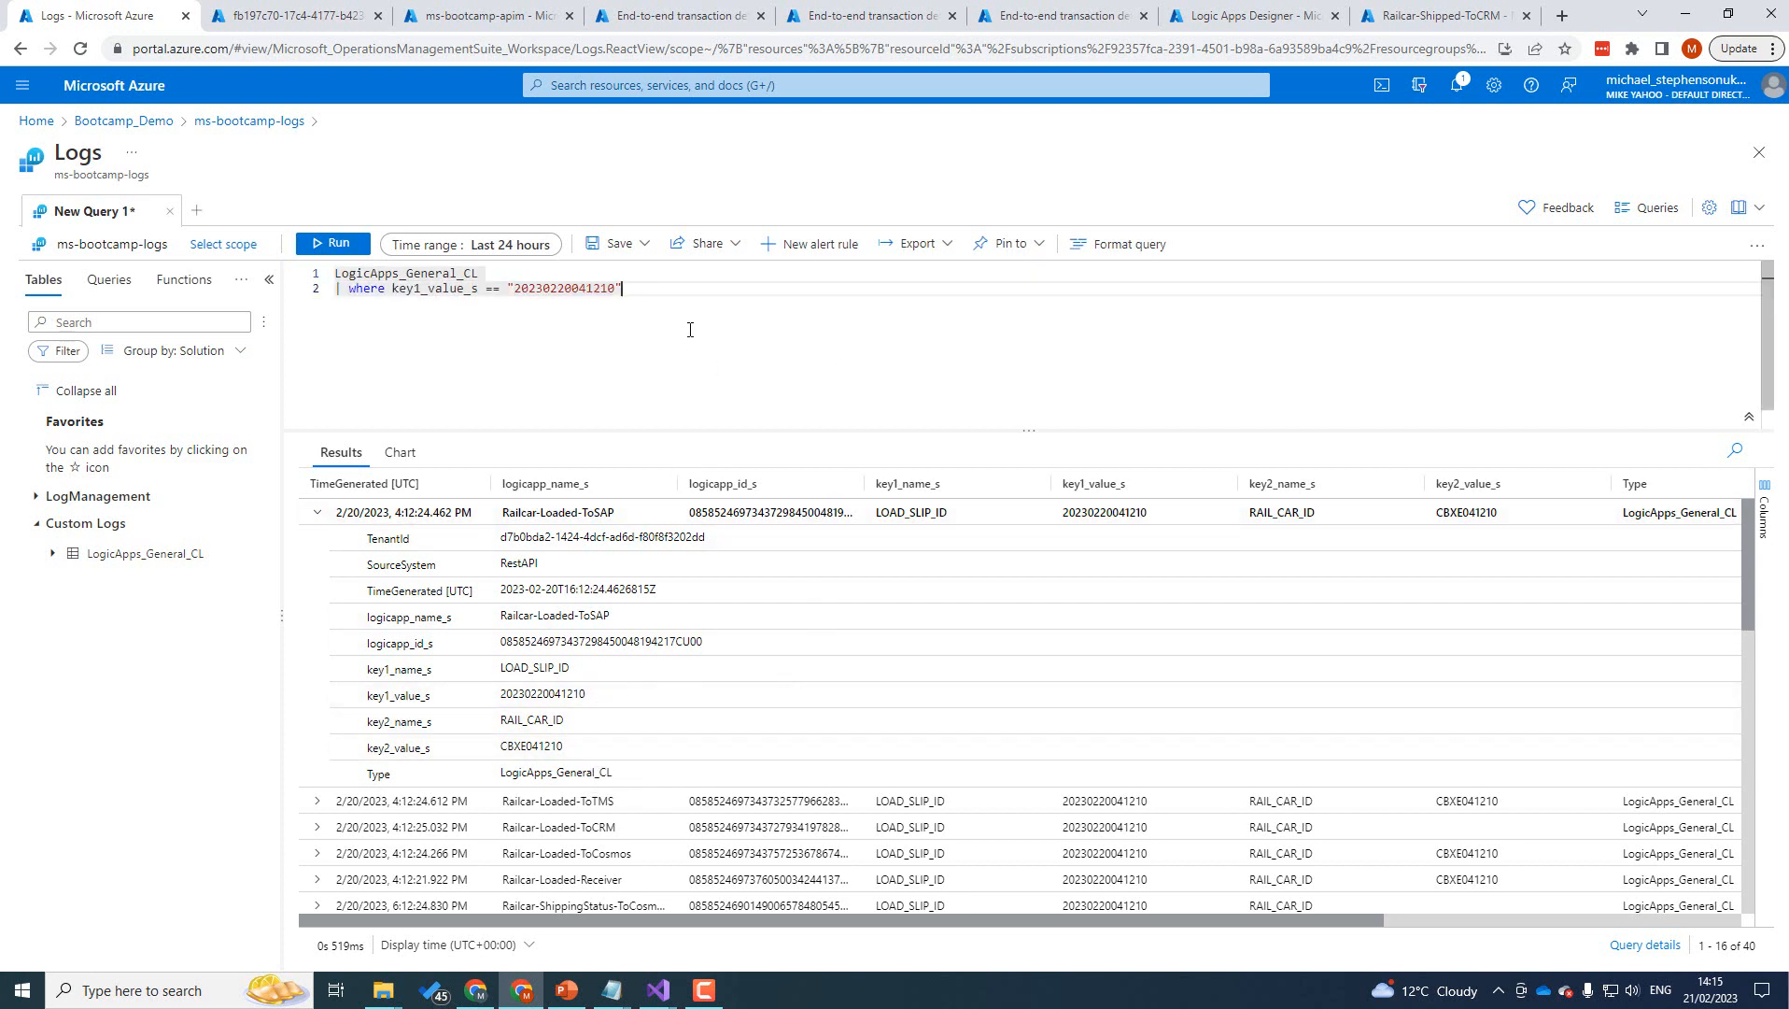
click(333, 245)
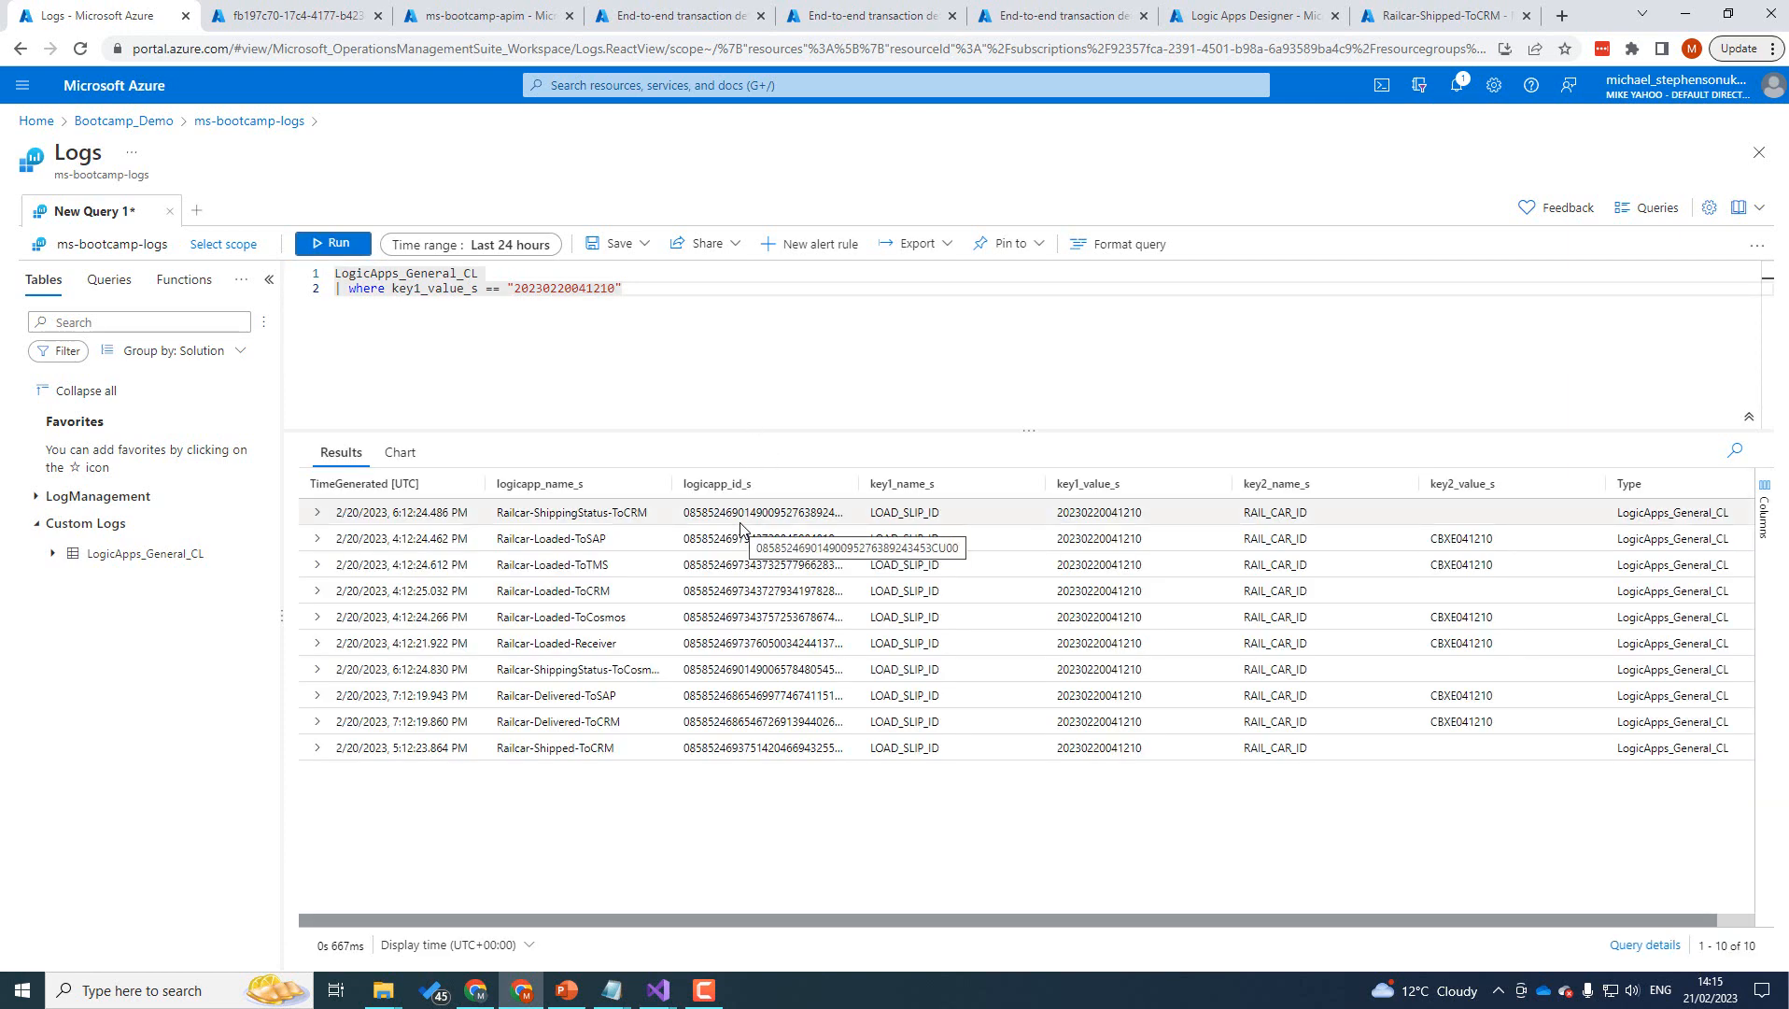
Add a filter for key2_value_s "CBXE041210" from the expanded Railcar-Loaded-ToSAP record and run the query.
click(317, 539)
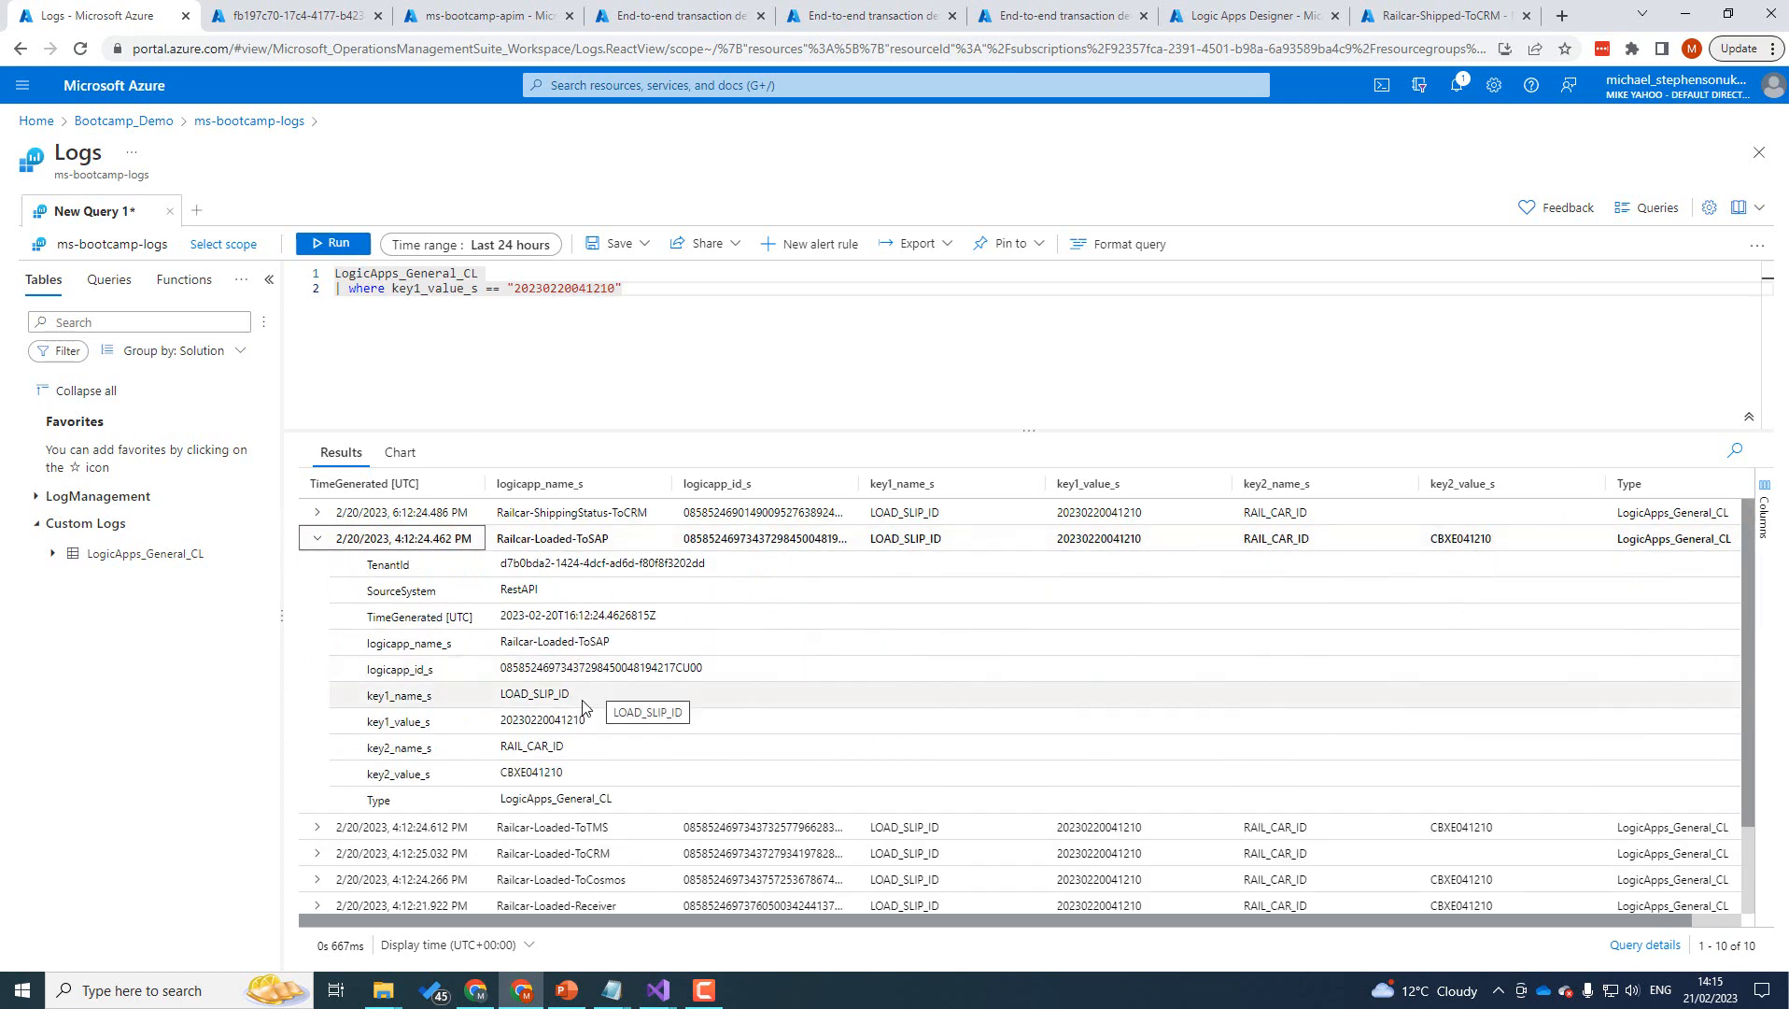
right_click(567, 771)
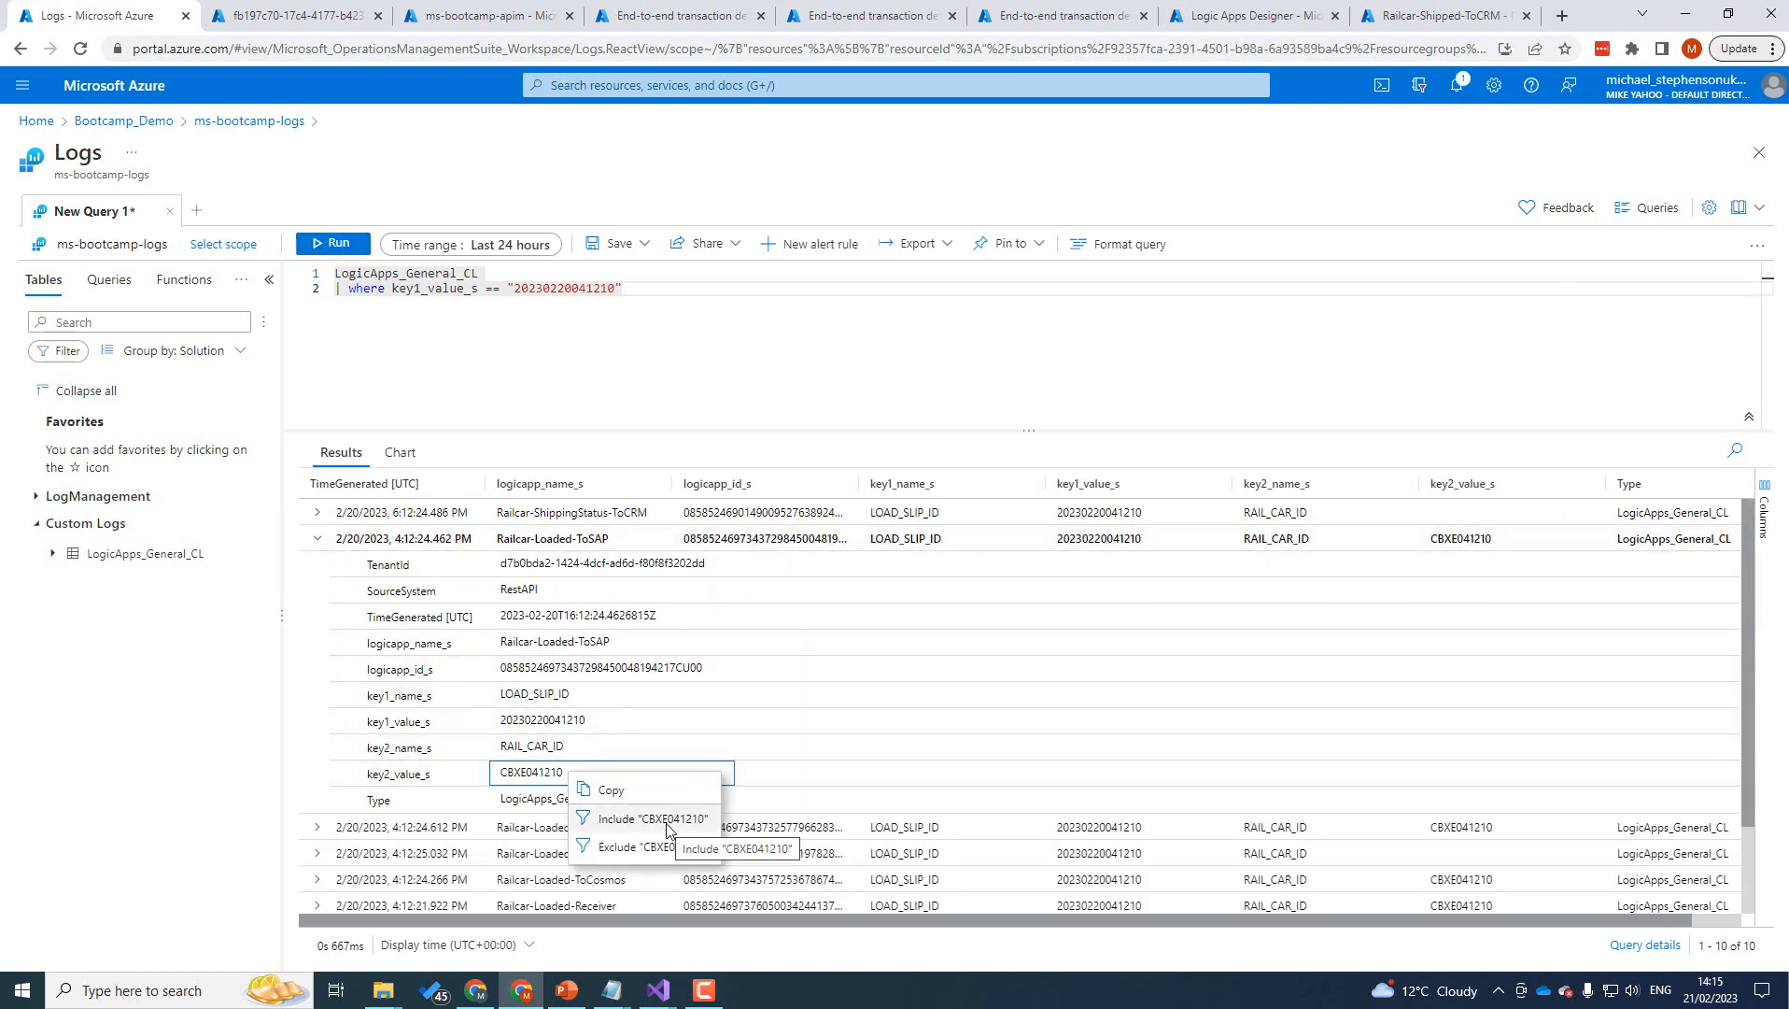
click(668, 830)
click(329, 245)
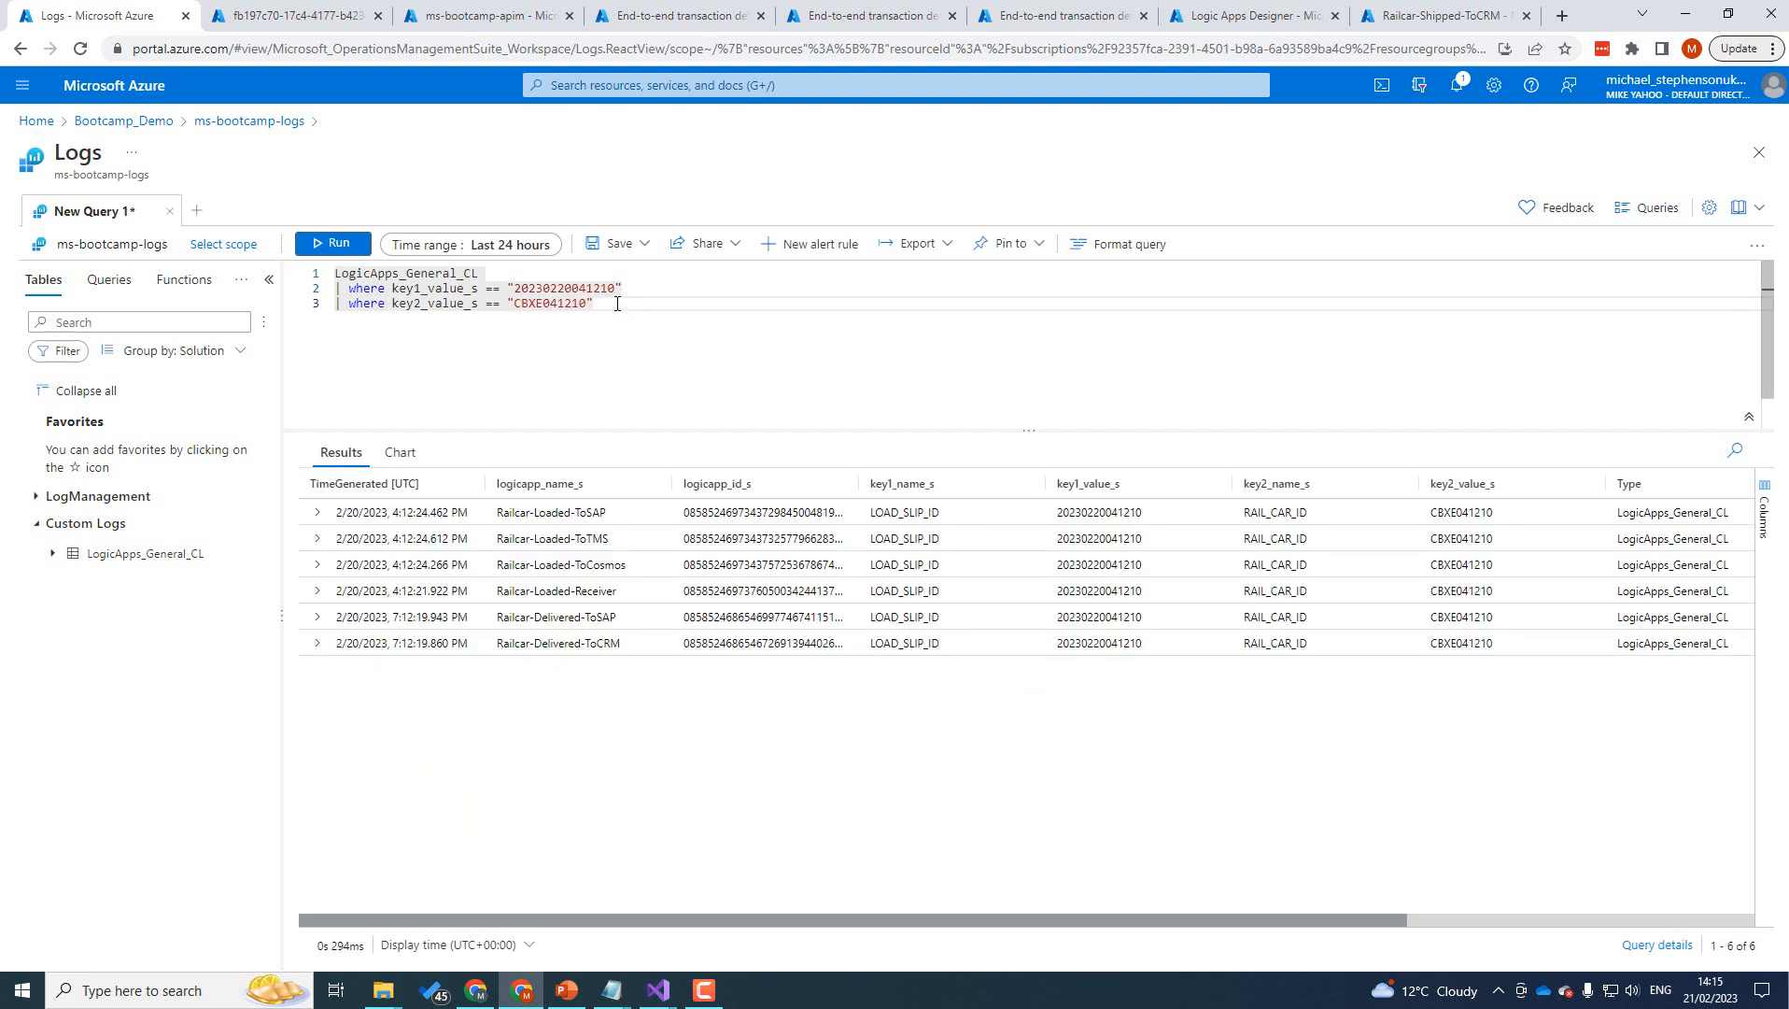
Remove the key1_value_s condition from the query and run it with only the key2_value_s filter.
drag(644, 286, 227, 283)
key(BackSpace)
key(BackSpace)
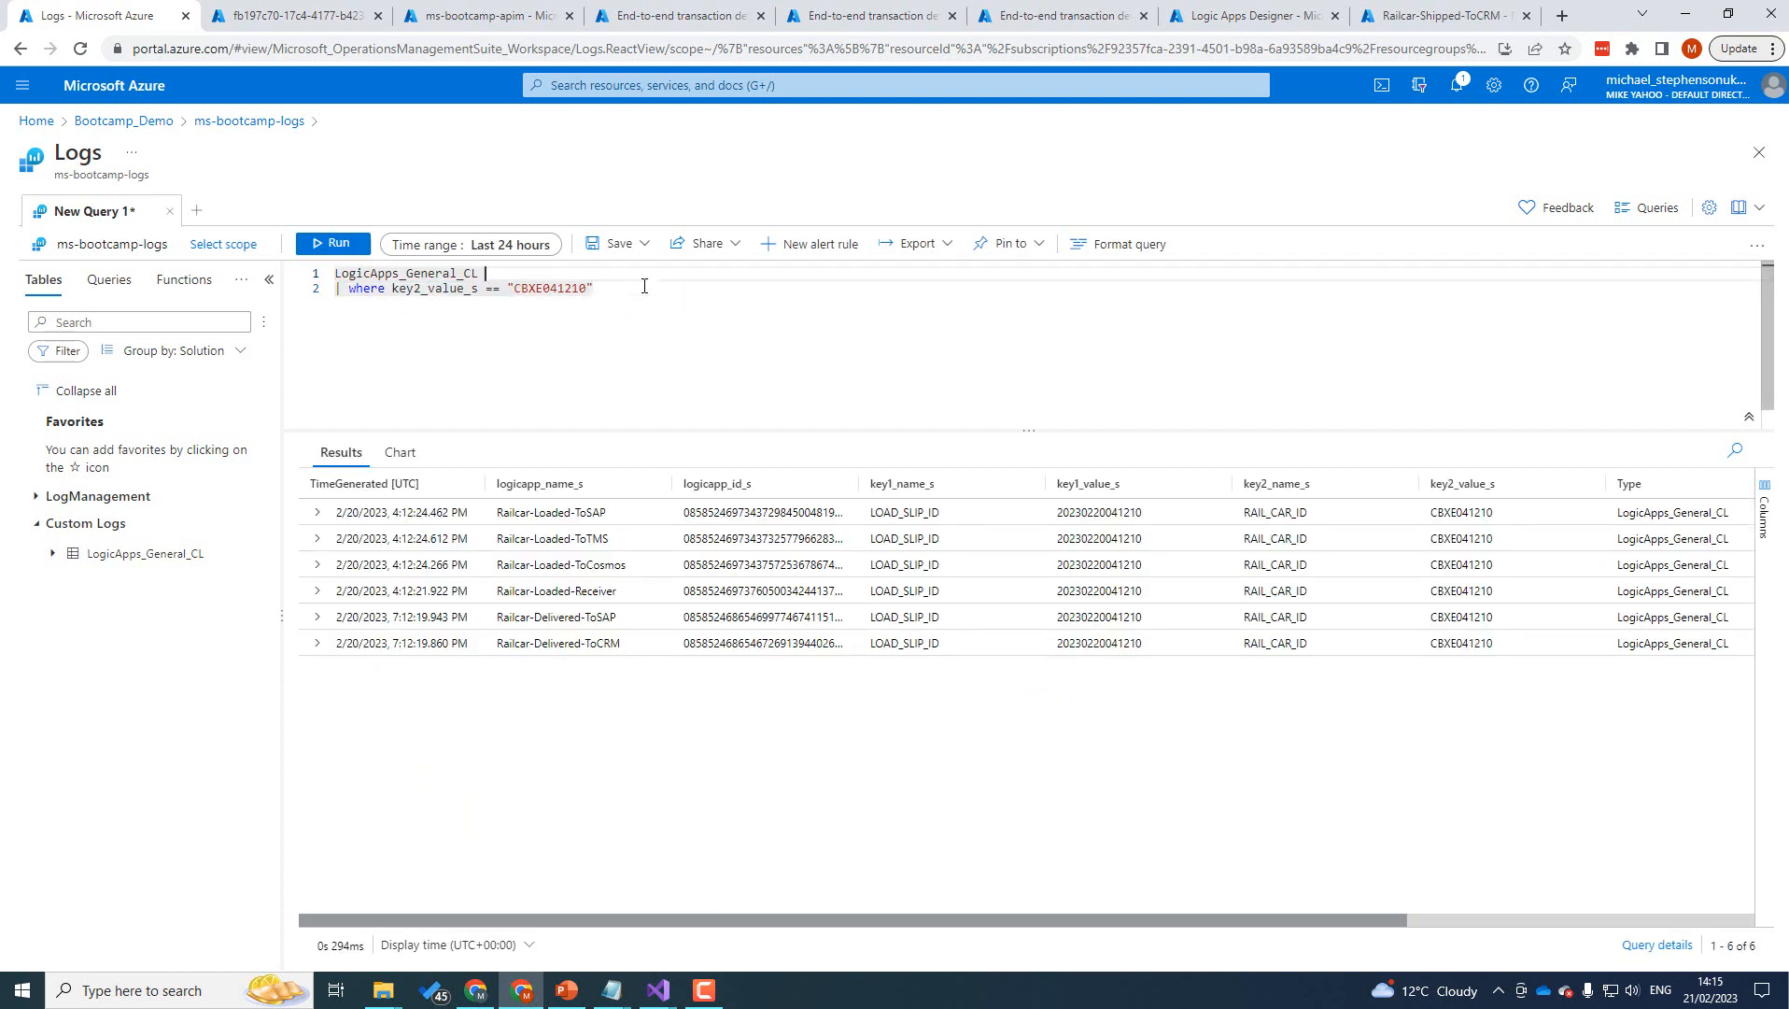
click(333, 245)
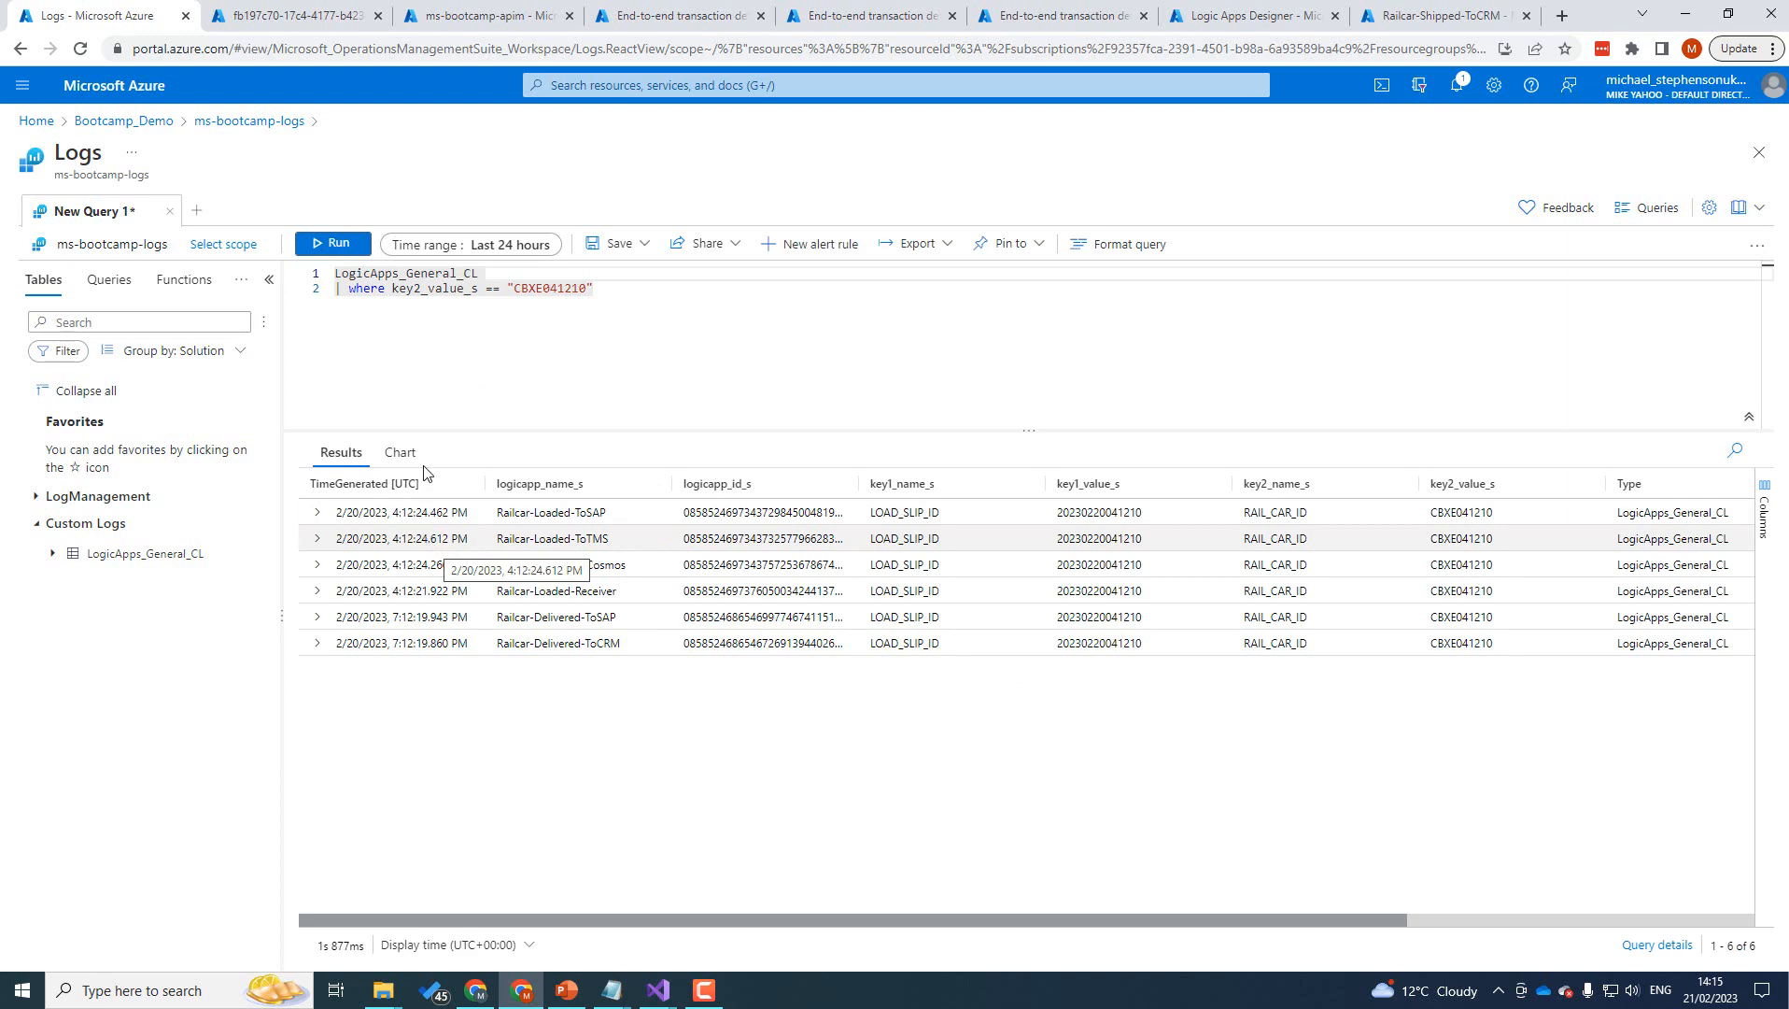
Set the query's time range to Last 7 days, run it again and review the returned CBXE041210 railcar records.
click(488, 247)
click(467, 476)
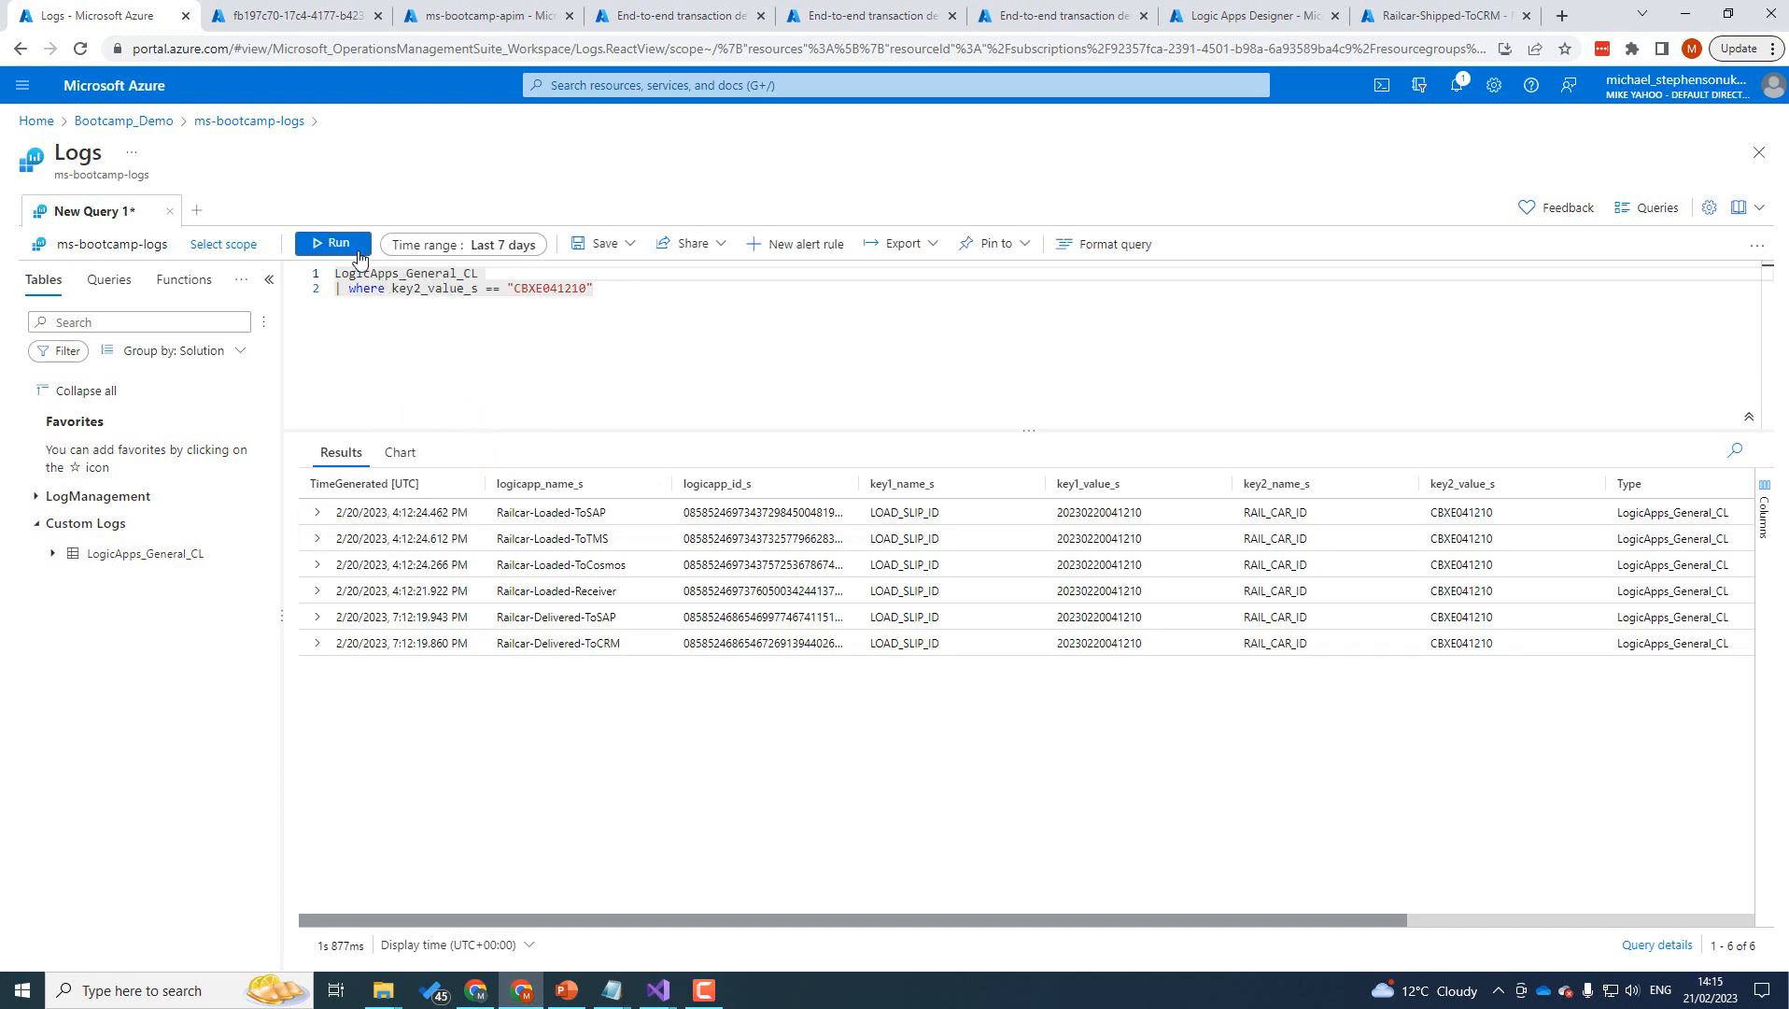
click(353, 249)
scroll(672, 630, down, 1)
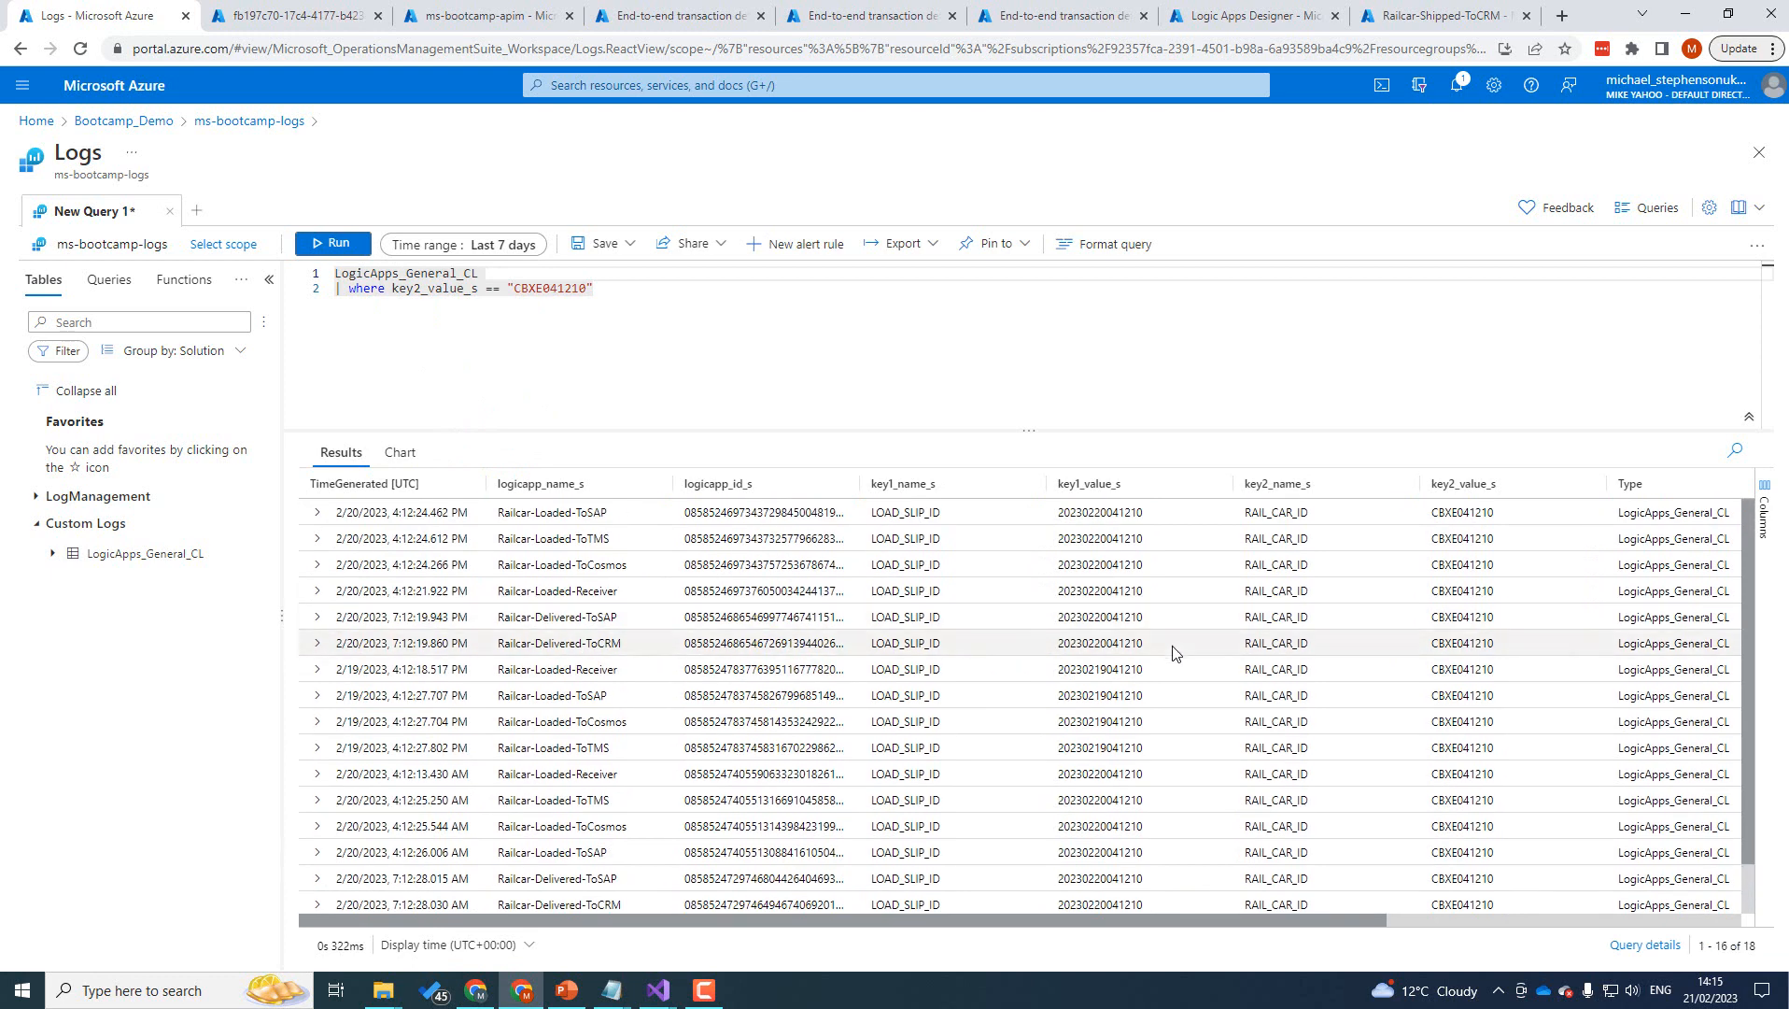
scroll(906, 602, up, 1)
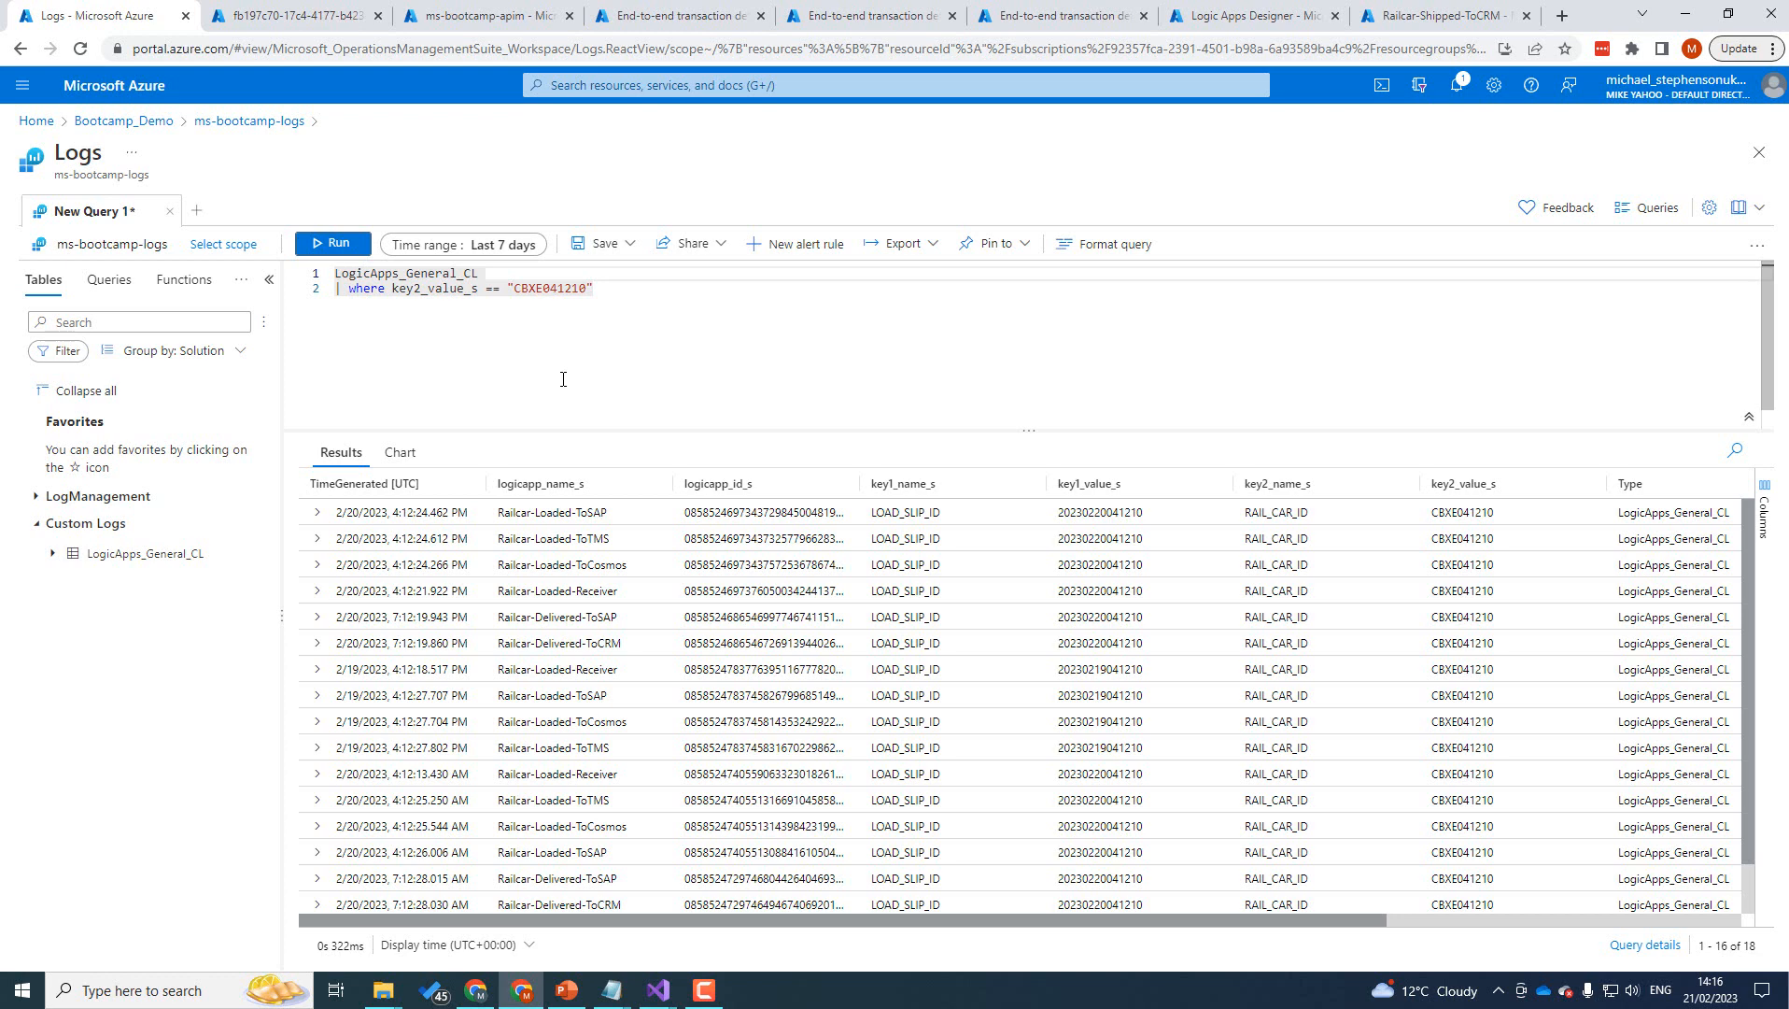
Review the Send Data - Log Message Received action in the Railcar-Loaded-Receiver designer and switch to PowerPoint.
click(1251, 15)
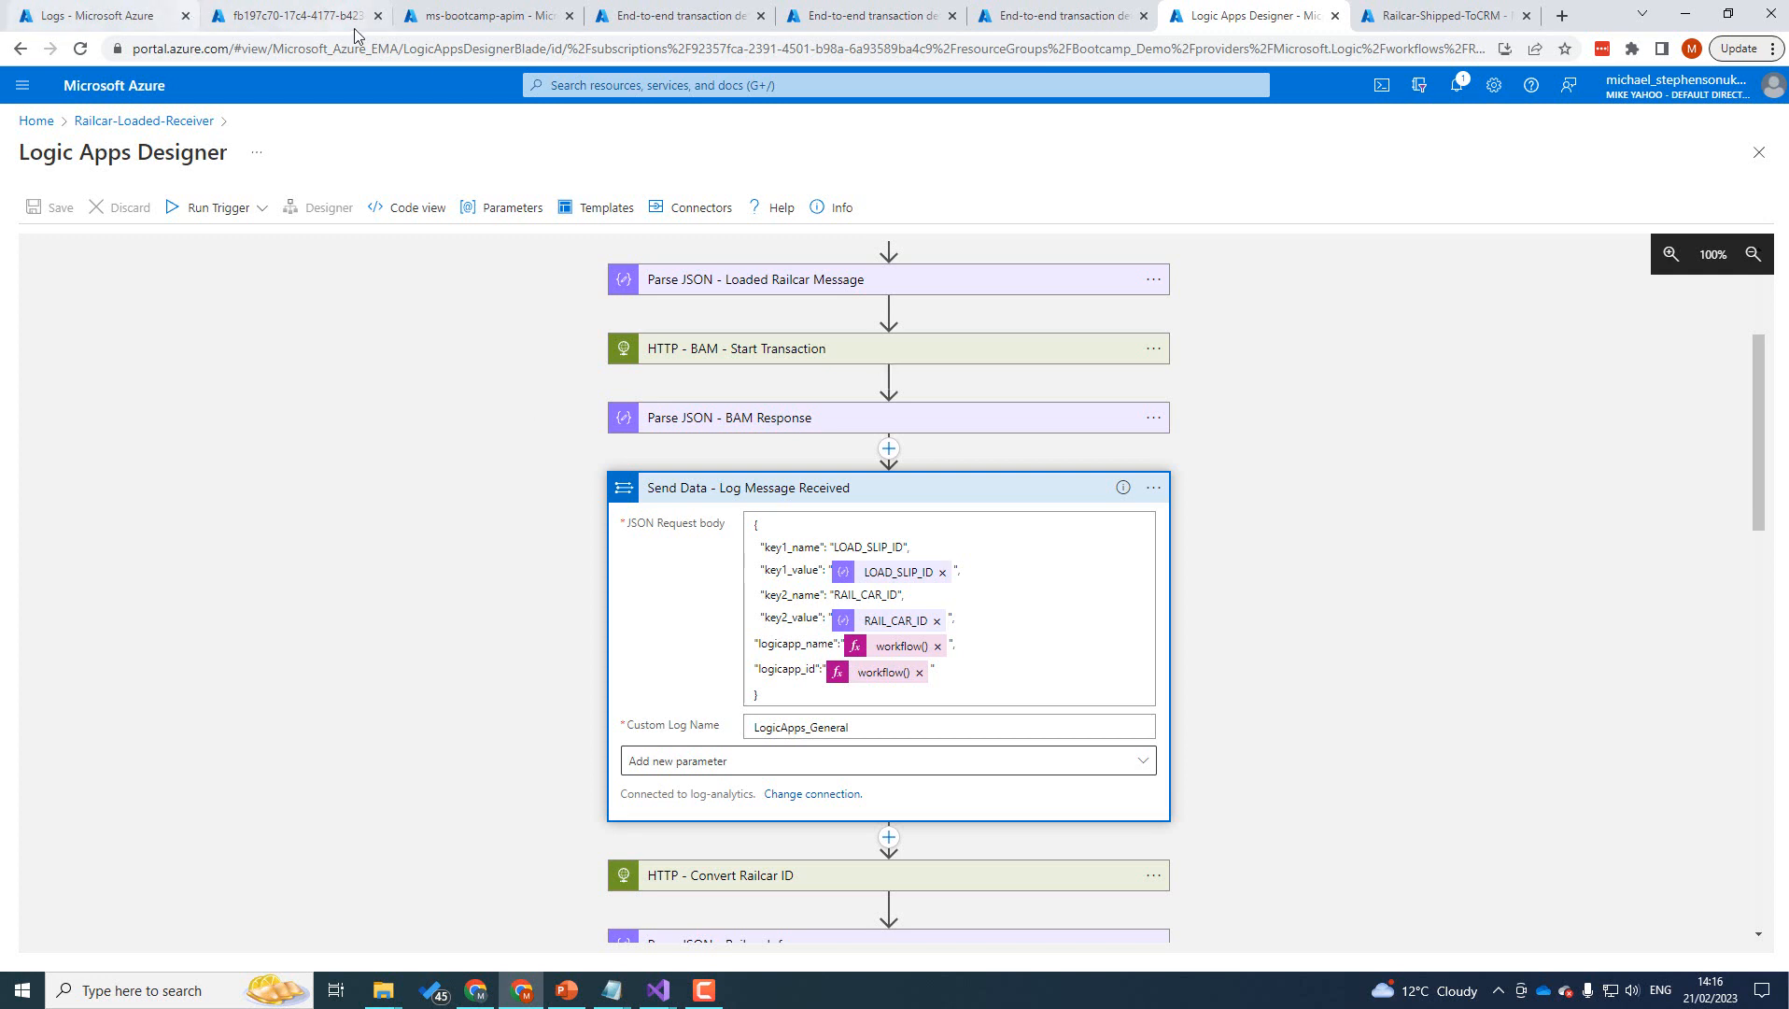
click(569, 992)
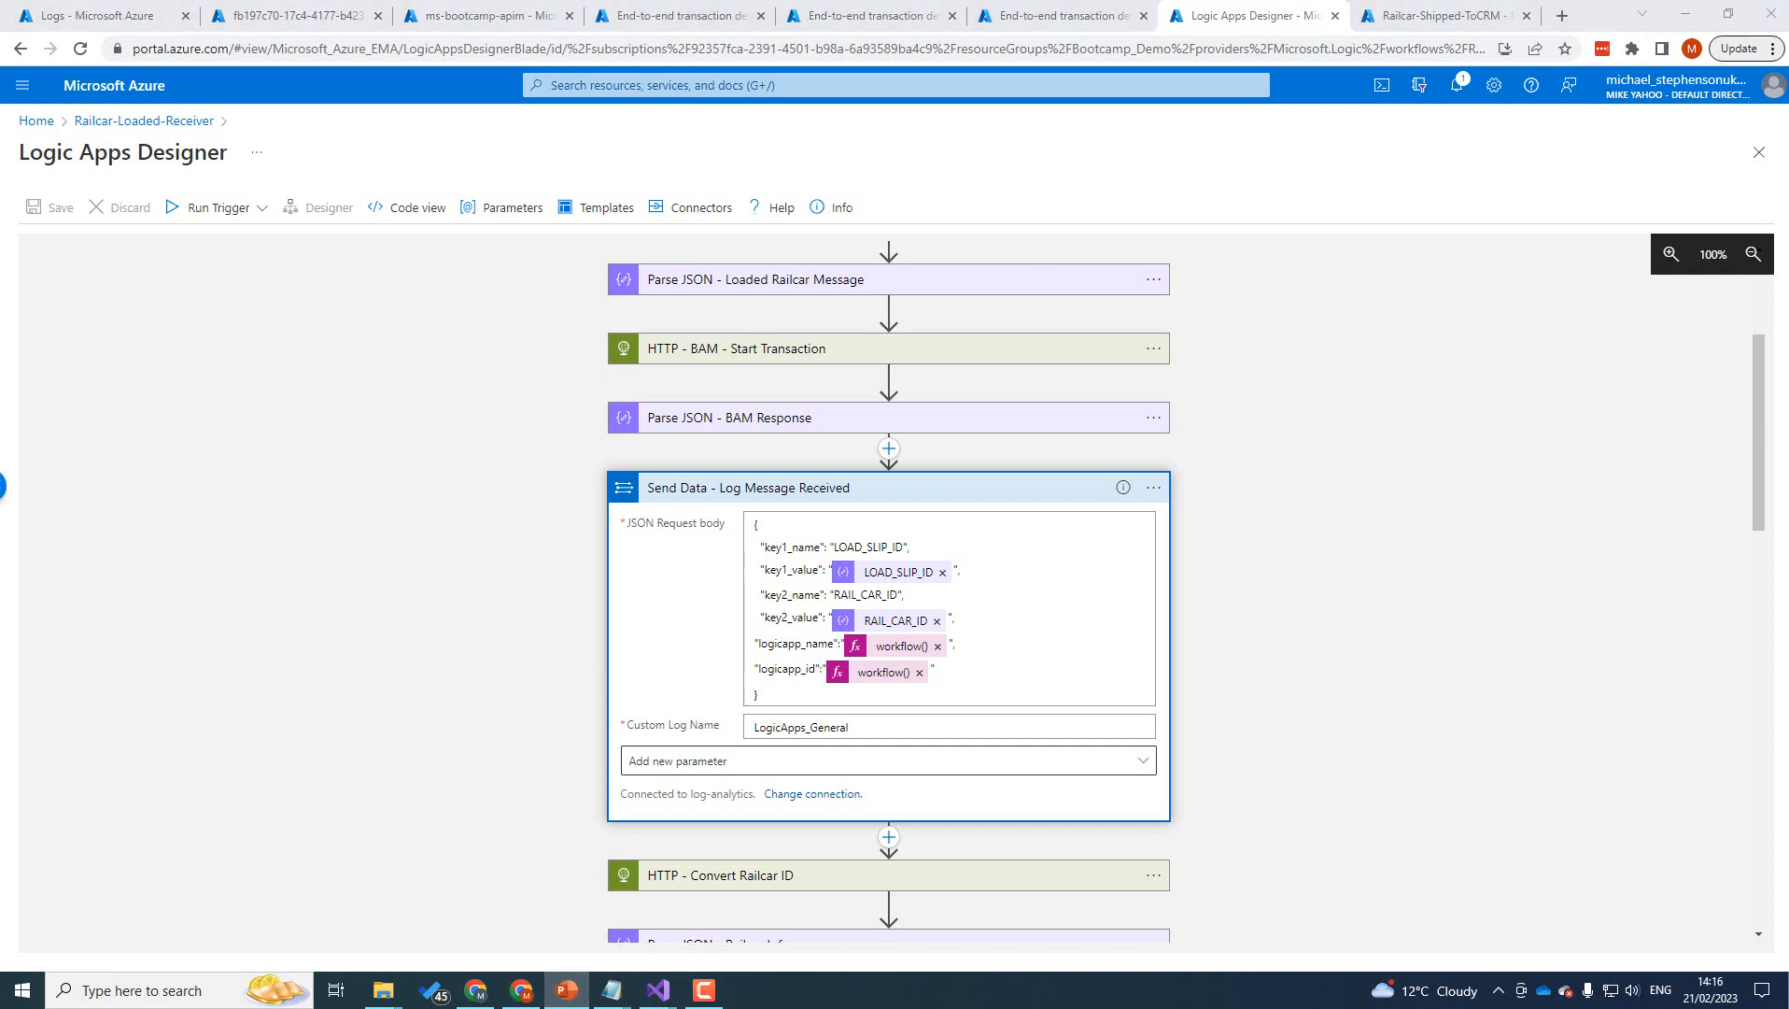
key(F10)
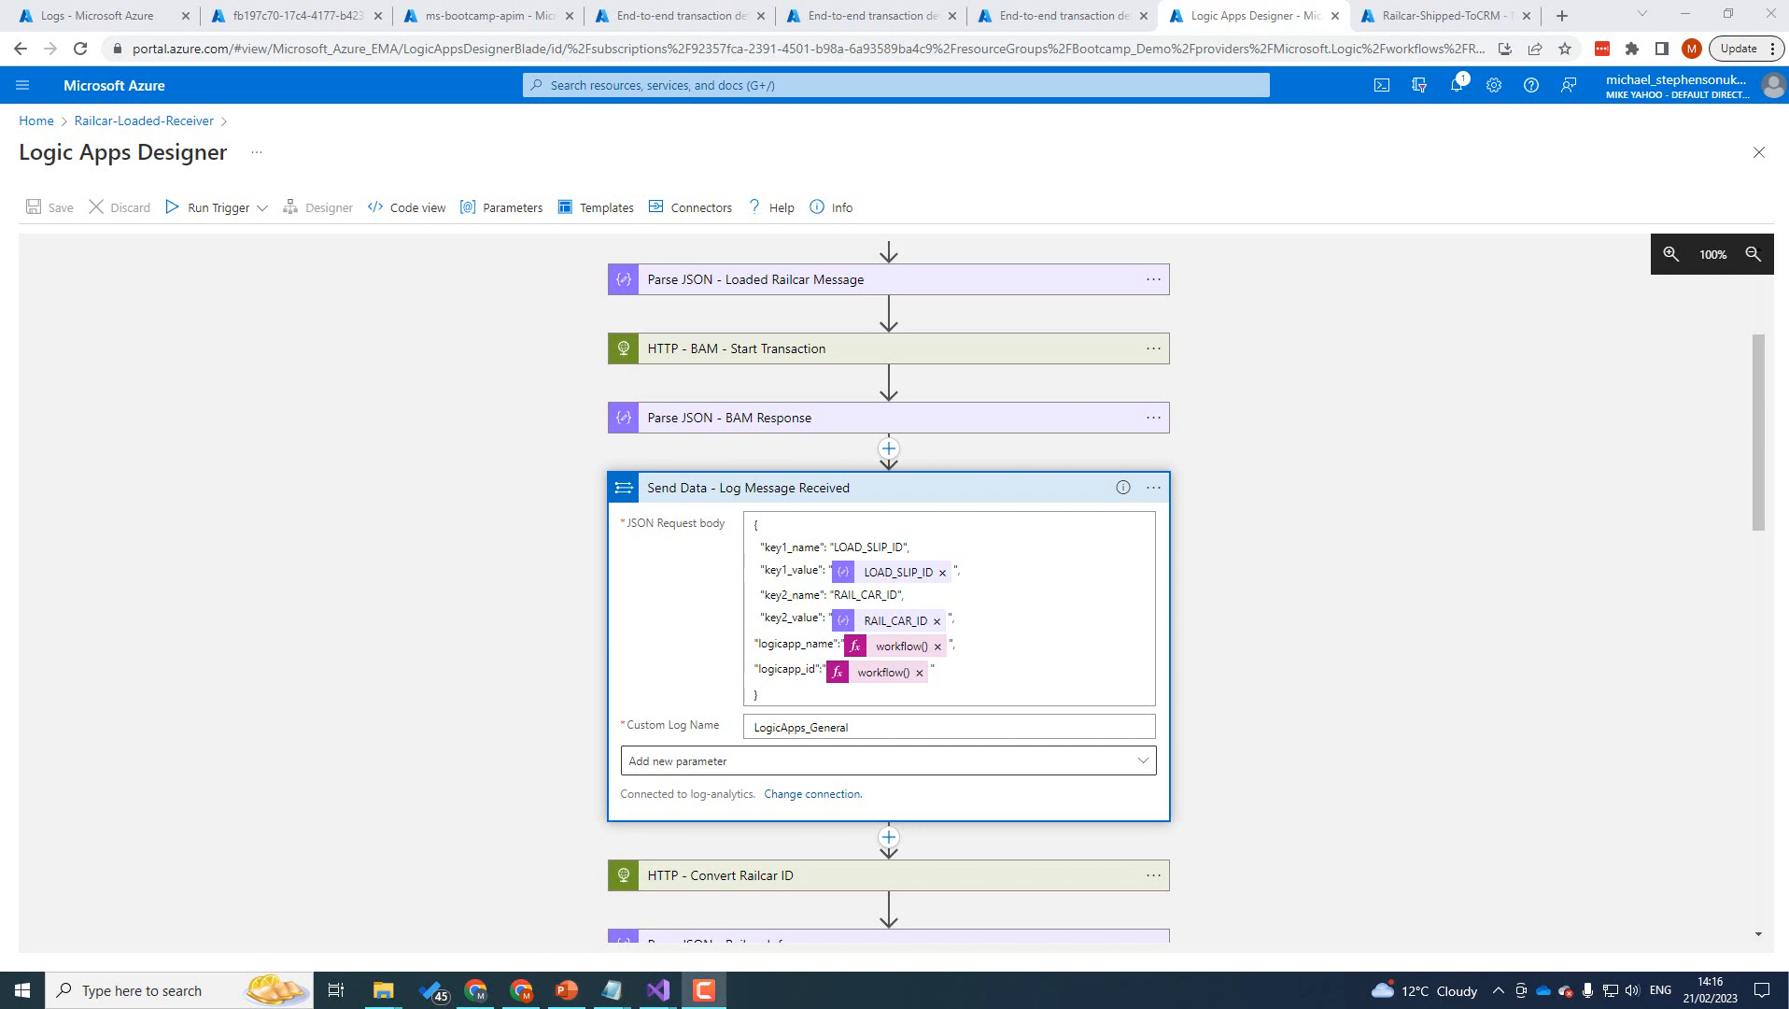